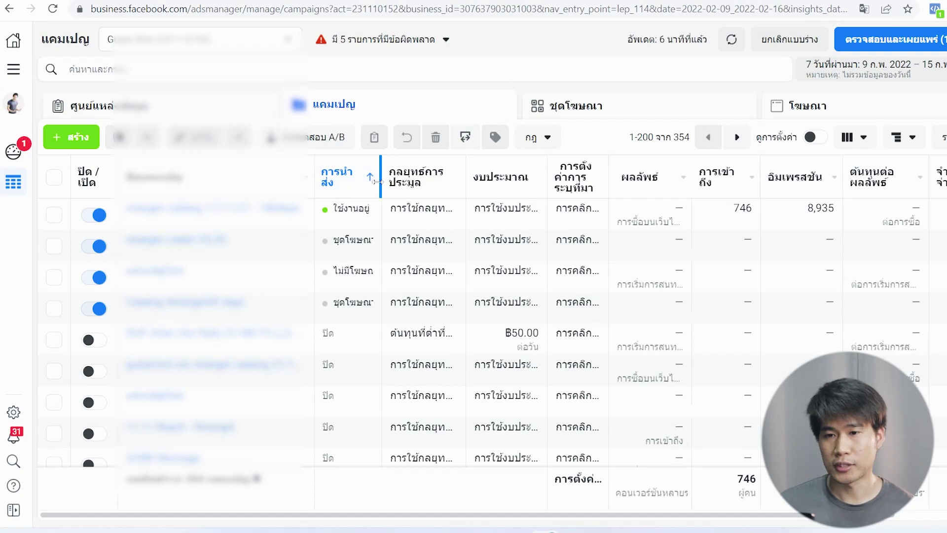
- Start creating a new campaign and choose the Awareness (การรับรู้) objective
{"action": "left_click", "coordinate": [74, 142]}
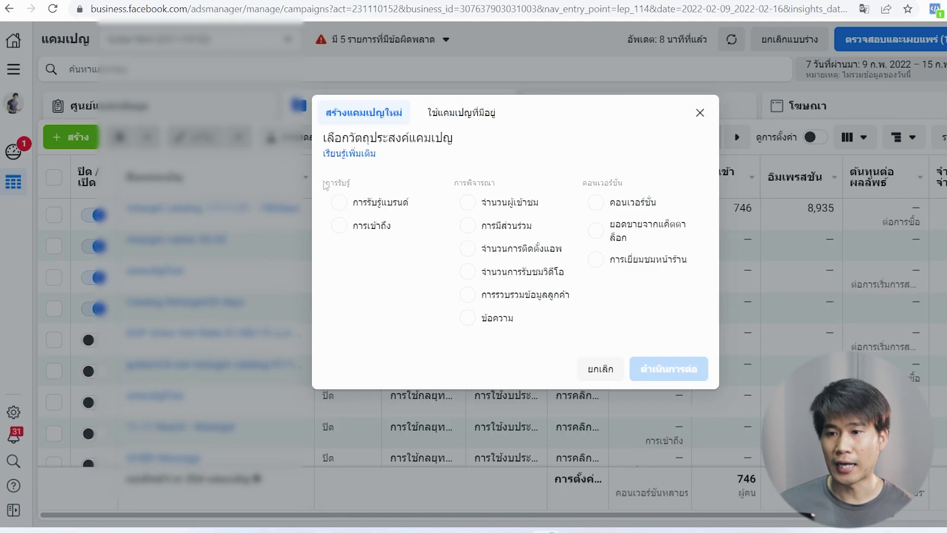
{"action": "left_click_drag", "start_coordinate": [324, 182], "coordinate": [351, 183]}
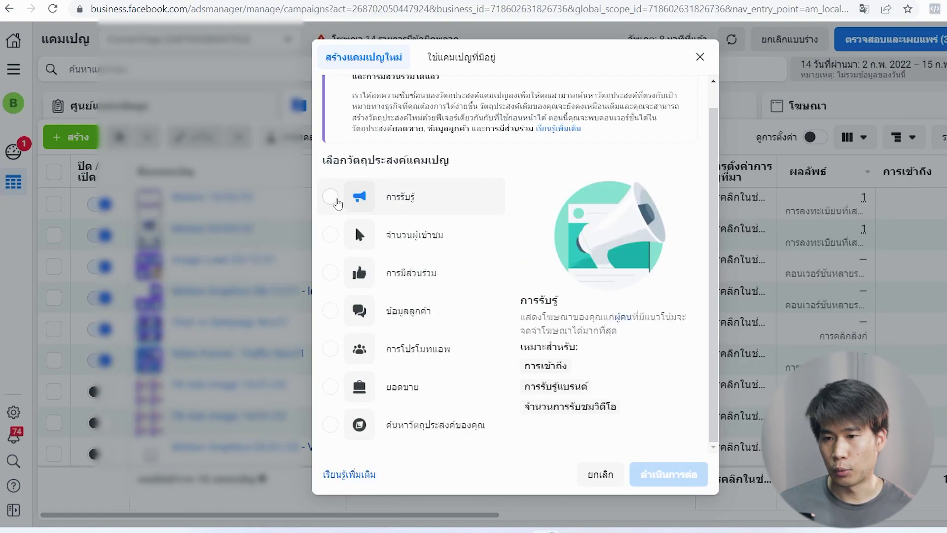
{"action": "left_click", "coordinate": [329, 196]}
- Examine the description of the Awareness objective and the goals it is suited for
{"action": "left_click_drag", "start_coordinate": [660, 421], "coordinate": [522, 364]}
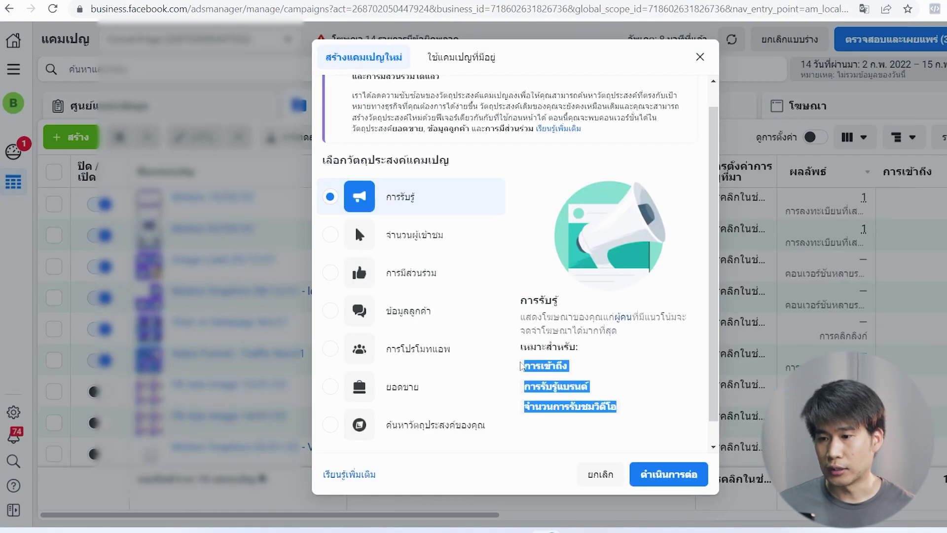
{"action": "left_click", "coordinate": [645, 415]}
{"action": "left_click_drag", "start_coordinate": [645, 416], "coordinate": [518, 353]}
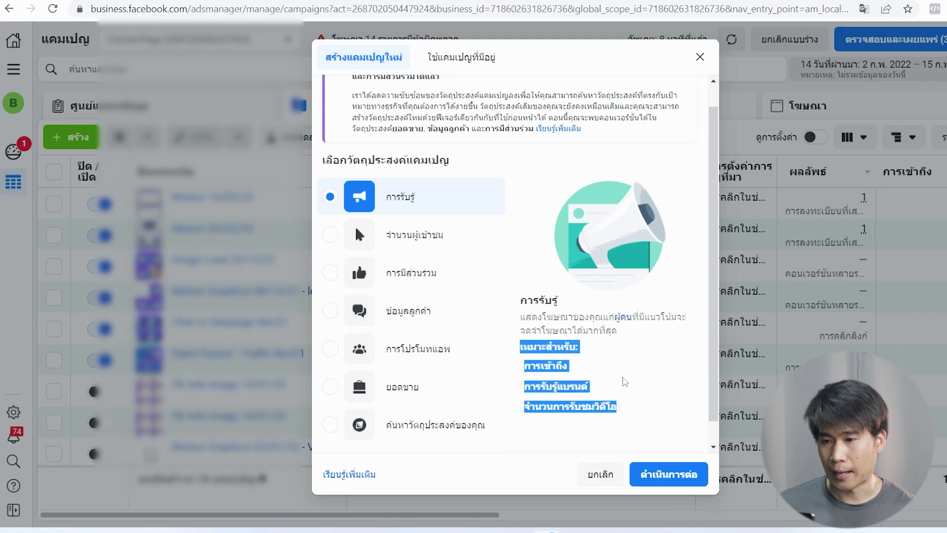
{"action": "left_click", "coordinate": [645, 416]}
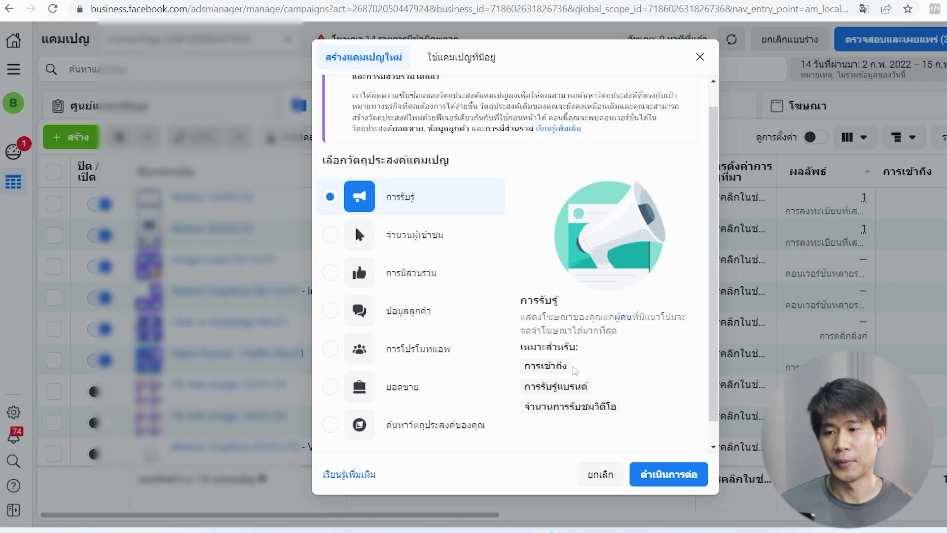
{"action": "left_click_drag", "start_coordinate": [582, 370], "coordinate": [538, 358]}
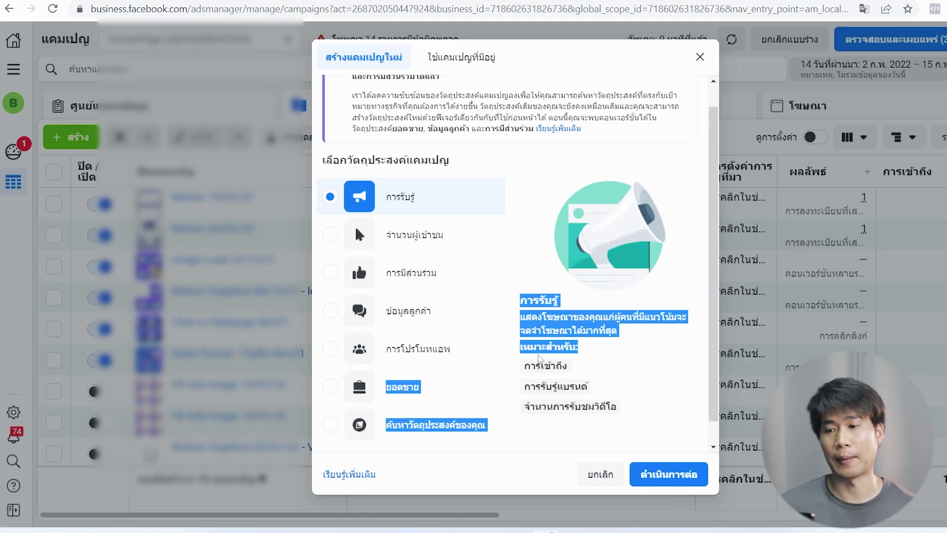
{"action": "left_click", "coordinate": [612, 382]}
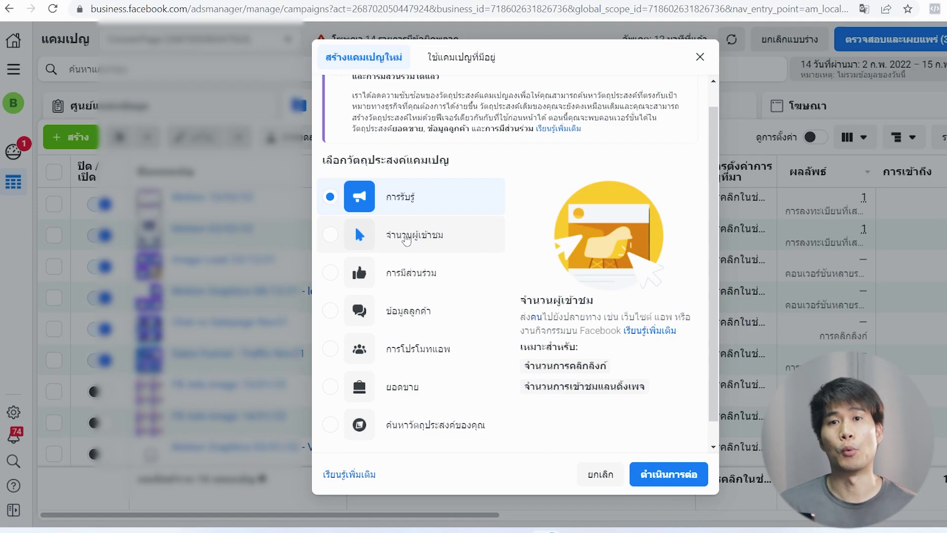
- Choose the Engagement (การมีส่วนร่วม) objective for the new campaign and continue to its setup
{"action": "left_click", "coordinate": [409, 277]}
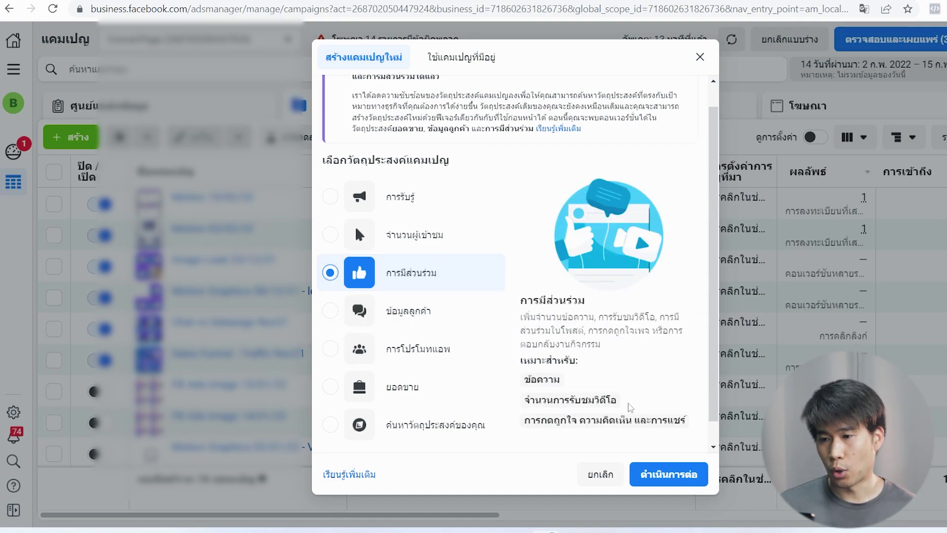
{"action": "left_click_drag", "start_coordinate": [530, 420], "coordinate": [635, 419]}
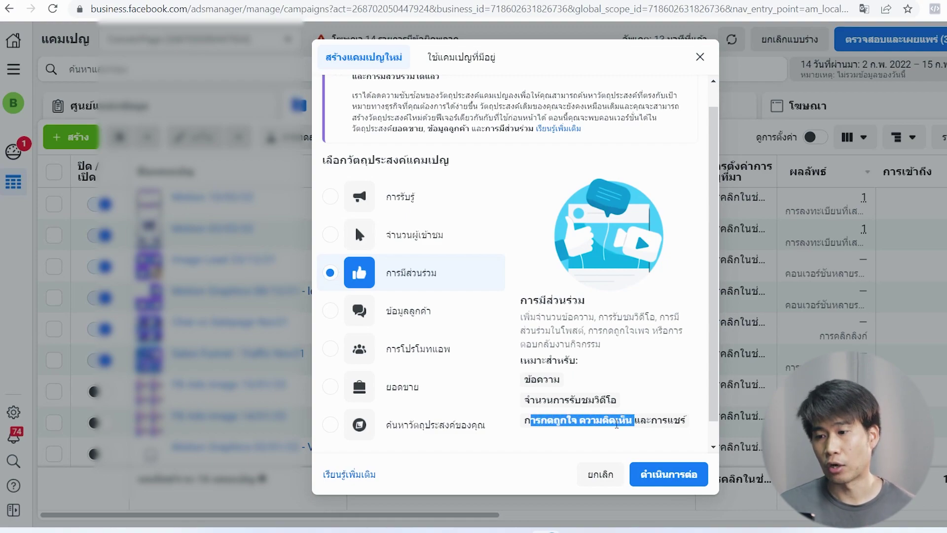
{"action": "left_click", "coordinate": [684, 416]}
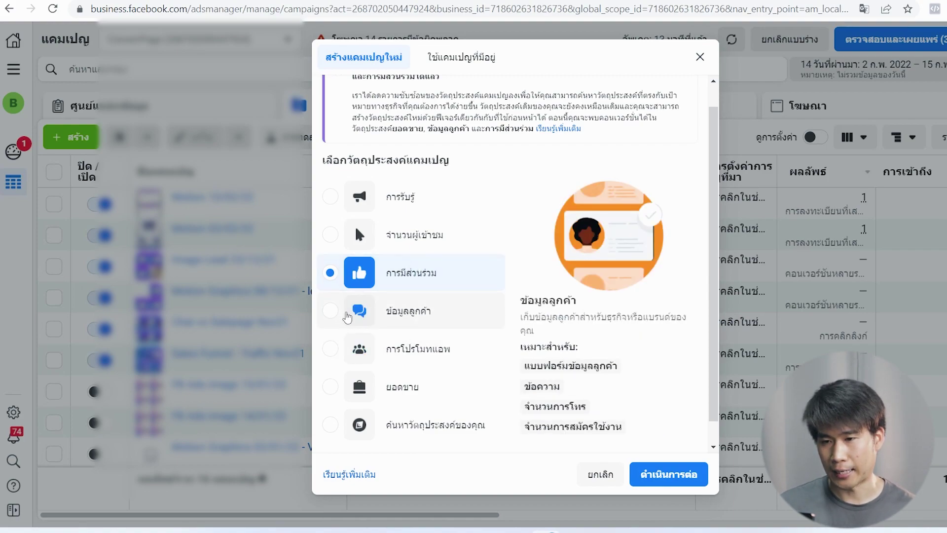
{"action": "left_click", "coordinate": [329, 314]}
{"action": "left_click", "coordinate": [327, 272]}
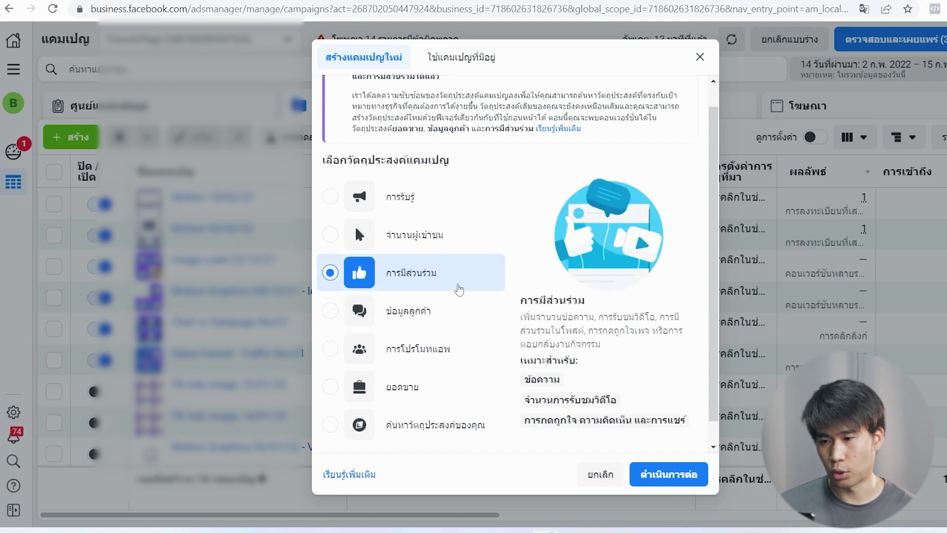
{"action": "left_click", "coordinate": [666, 472]}
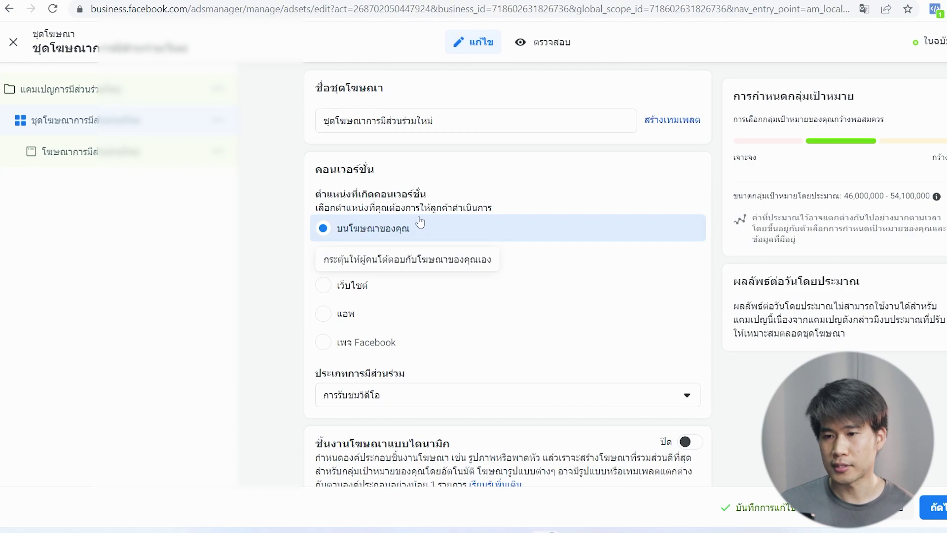
- Set the ad set's conversion location to website (เว็บไซต์) and open the list of conversion events
{"action": "scroll", "coordinate": [545, 280], "scroll_direction": "down", "scroll_amount": 1}
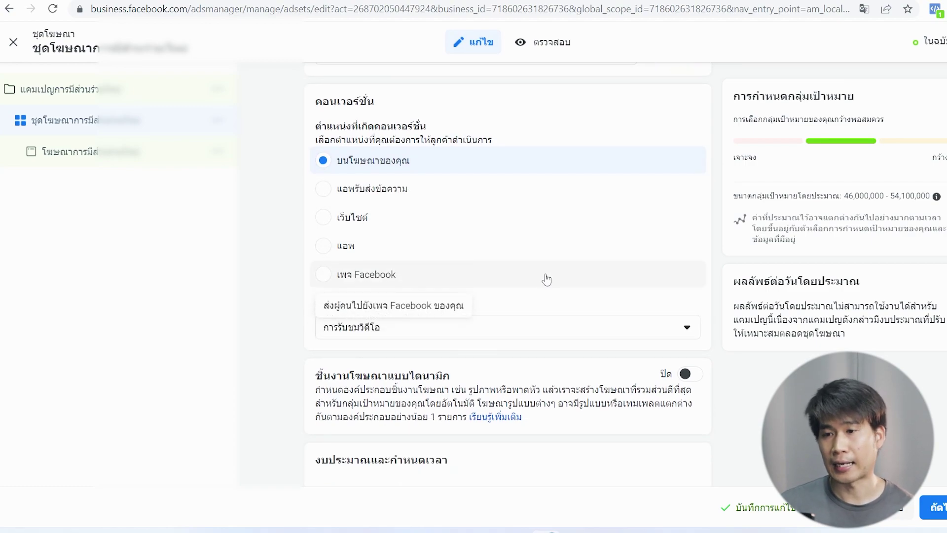
{"action": "scroll", "coordinate": [482, 227], "scroll_direction": "up", "scroll_amount": 1}
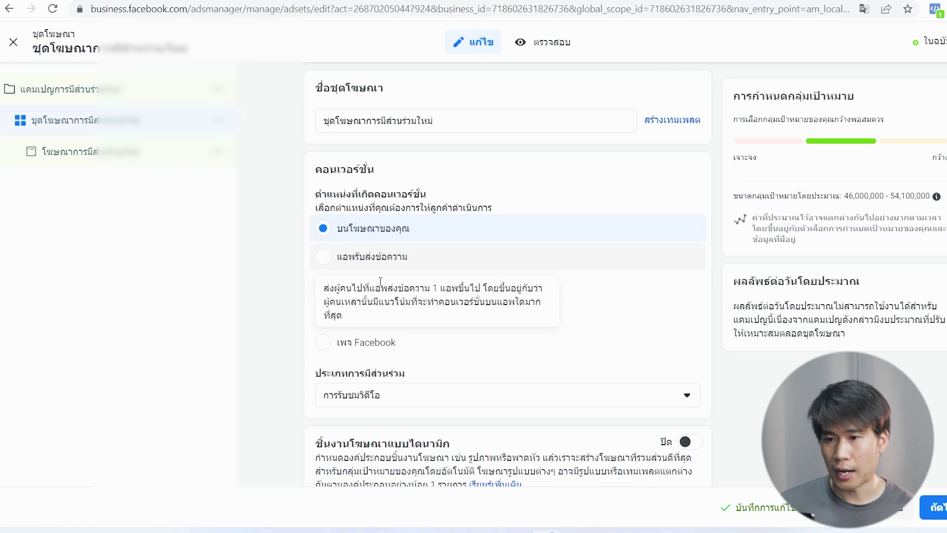
{"action": "left_click", "coordinate": [352, 285]}
{"action": "scroll", "coordinate": [429, 345], "scroll_direction": "down", "scroll_amount": 1}
{"action": "left_click", "coordinate": [429, 376]}
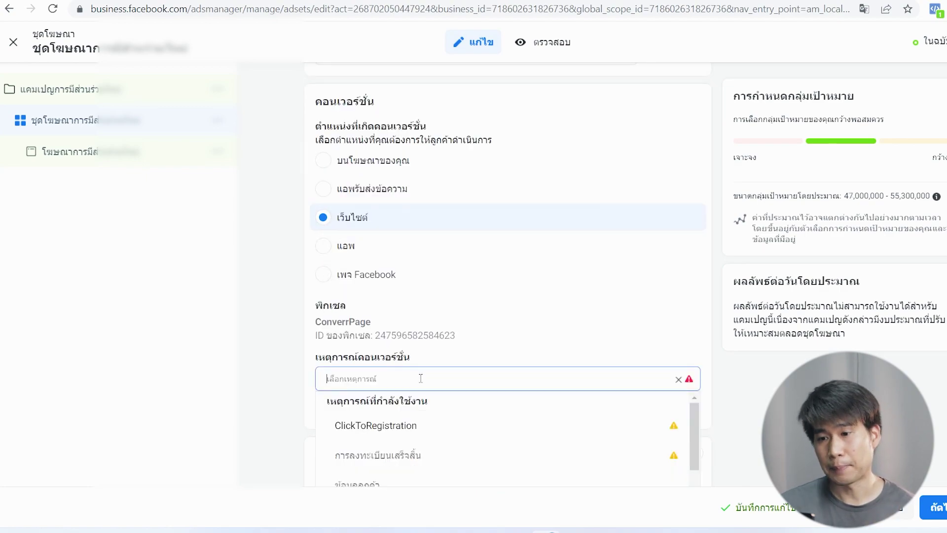
{"action": "scroll", "coordinate": [433, 378], "scroll_direction": "up", "scroll_amount": 1}
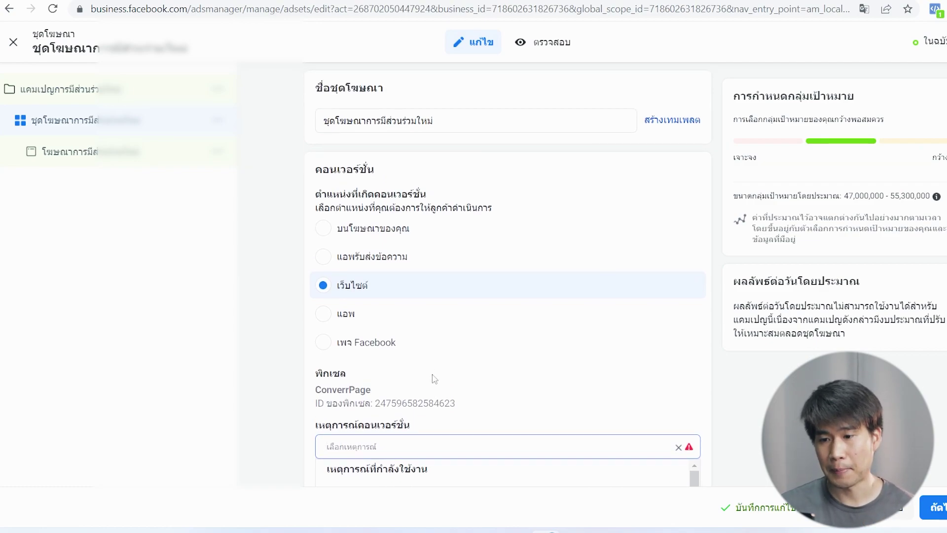
{"action": "scroll", "coordinate": [433, 376], "scroll_direction": "down", "scroll_amount": 2}
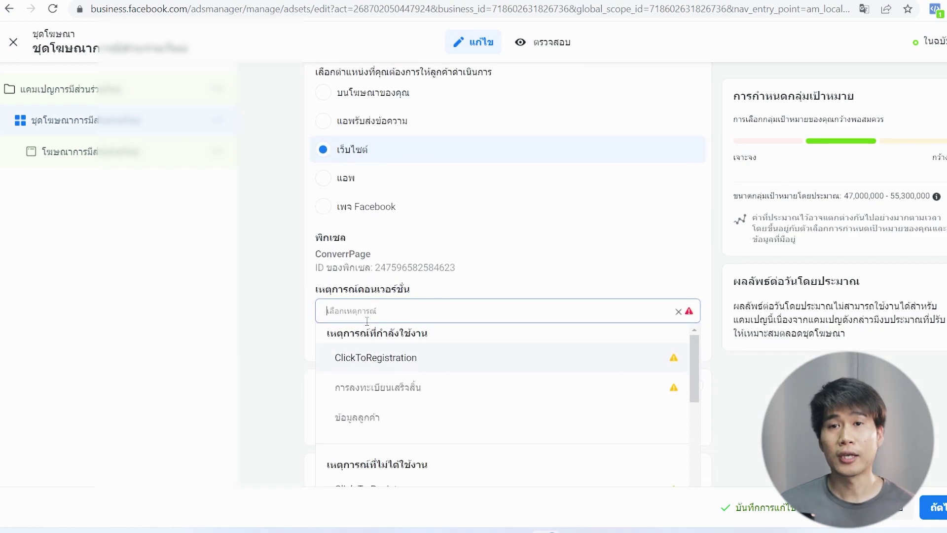
{"action": "scroll", "coordinate": [346, 295], "scroll_direction": "up", "scroll_amount": 2}
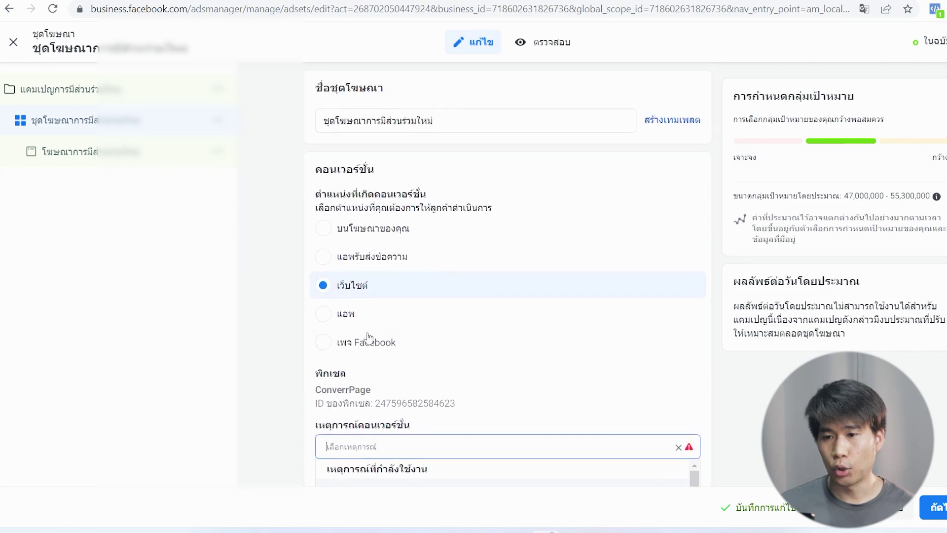
{"action": "scroll", "coordinate": [330, 280], "scroll_direction": "down", "scroll_amount": 1}
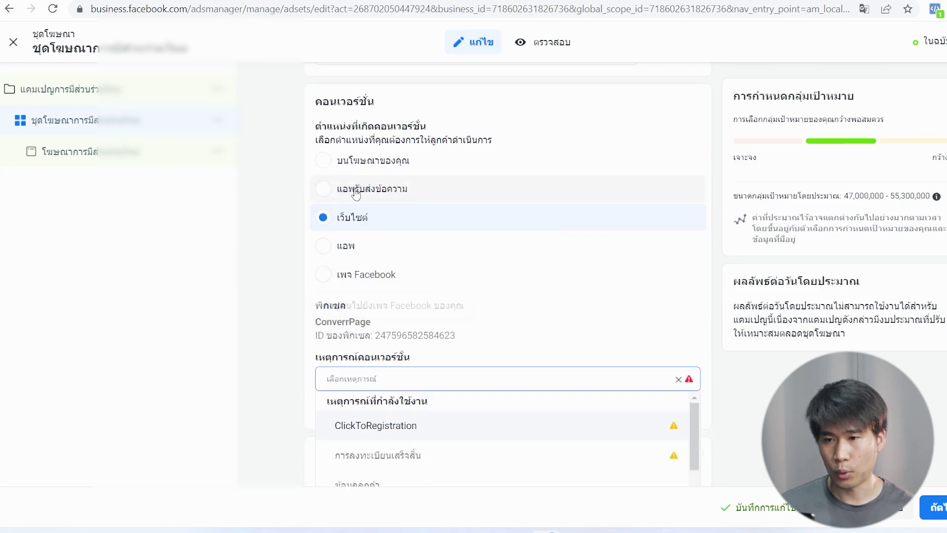
- Try the Facebook Page (เพจ Facebook) conversion location, then switch back to website (เว็บไซต์)
{"action": "left_click", "coordinate": [322, 283]}
{"action": "left_click", "coordinate": [321, 283]}
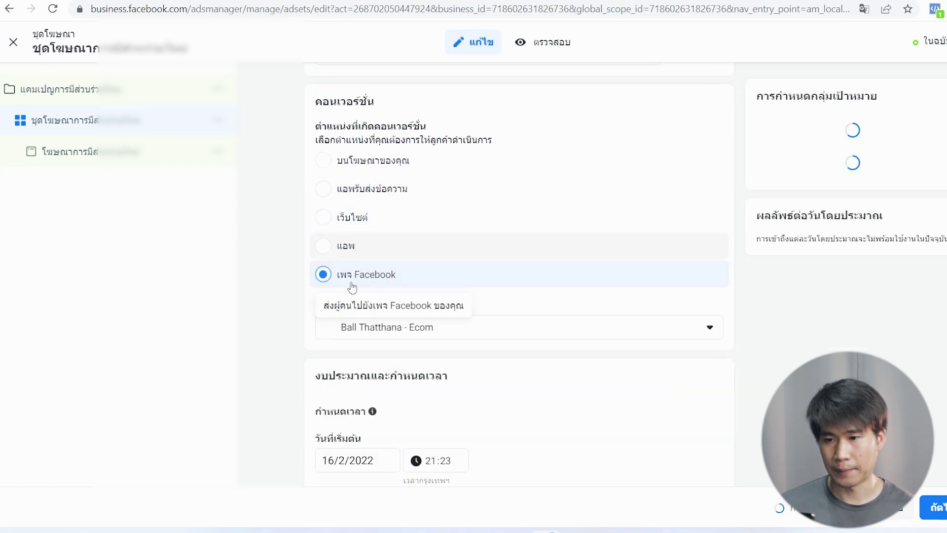
{"action": "left_click", "coordinate": [323, 218]}
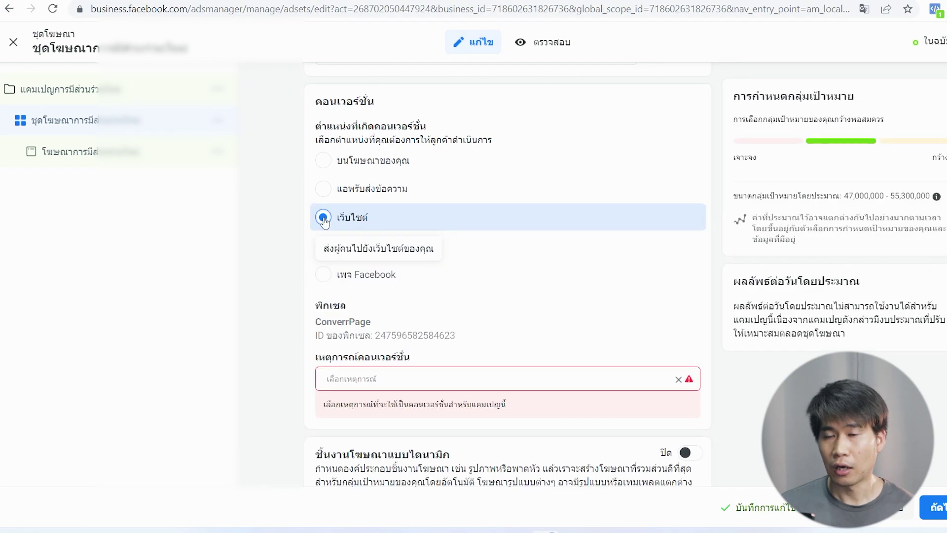
- Set the engagement ad set's conversion location to messaging apps (แอพรับส่งข้อความ)
{"action": "left_click", "coordinate": [322, 188]}
{"action": "scroll", "coordinate": [418, 223], "scroll_direction": "down", "scroll_amount": 3}
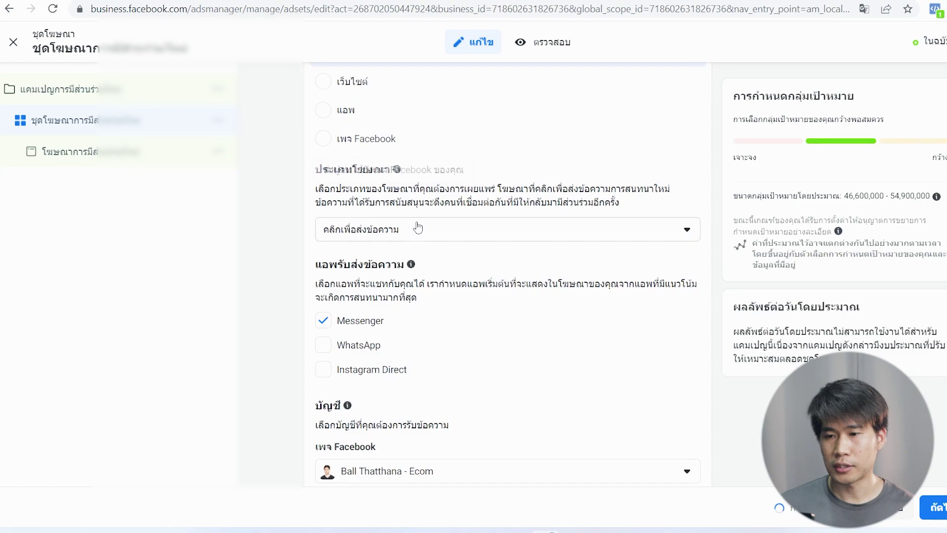
{"action": "scroll", "coordinate": [356, 265], "scroll_direction": "down", "scroll_amount": 1}
{"action": "scroll", "coordinate": [356, 266], "scroll_direction": "up", "scroll_amount": 1}
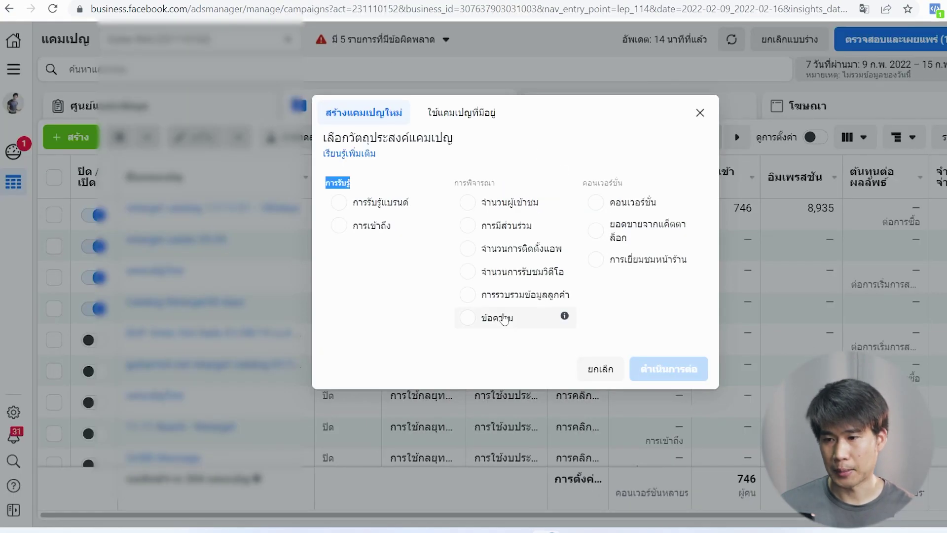
- In the other ad account's window, choose the Messages (ข้อความ) objective for the new campaign
{"action": "left_click", "coordinate": [503, 320]}
{"action": "mouse_move", "coordinate": [564, 270]}
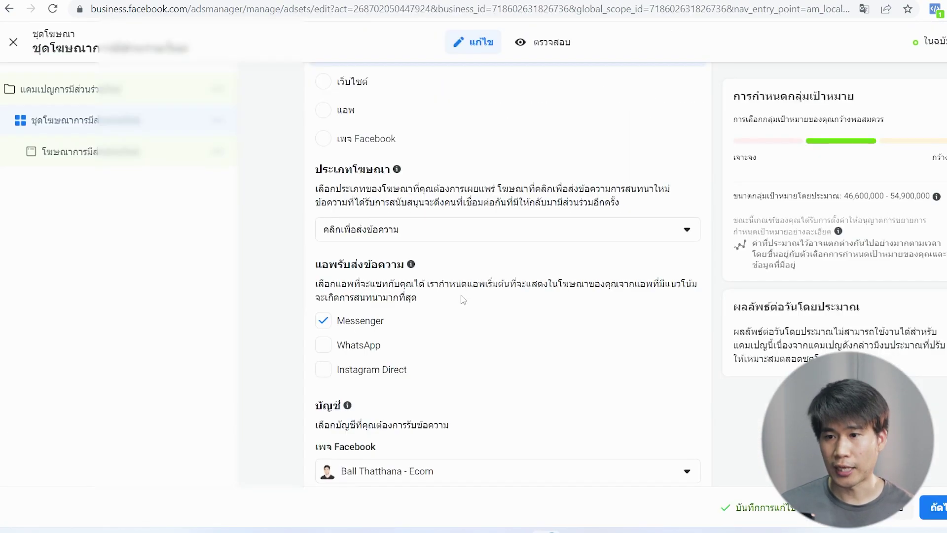
- In the engagement ad set's window, examine the ad type options and the messaging app, account and schedule settings
{"action": "scroll", "coordinate": [434, 271], "scroll_direction": "up", "scroll_amount": 3}
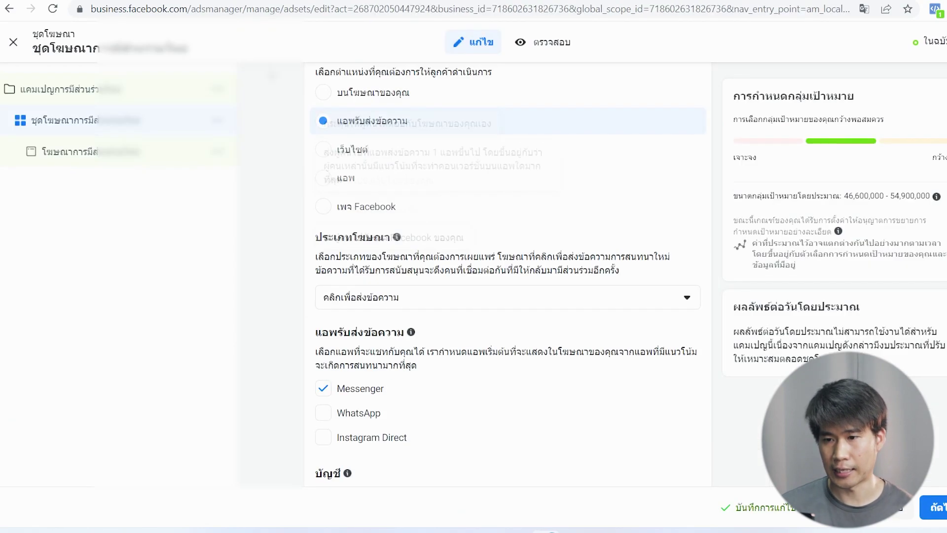
{"action": "scroll", "coordinate": [395, 338], "scroll_direction": "down", "scroll_amount": 1}
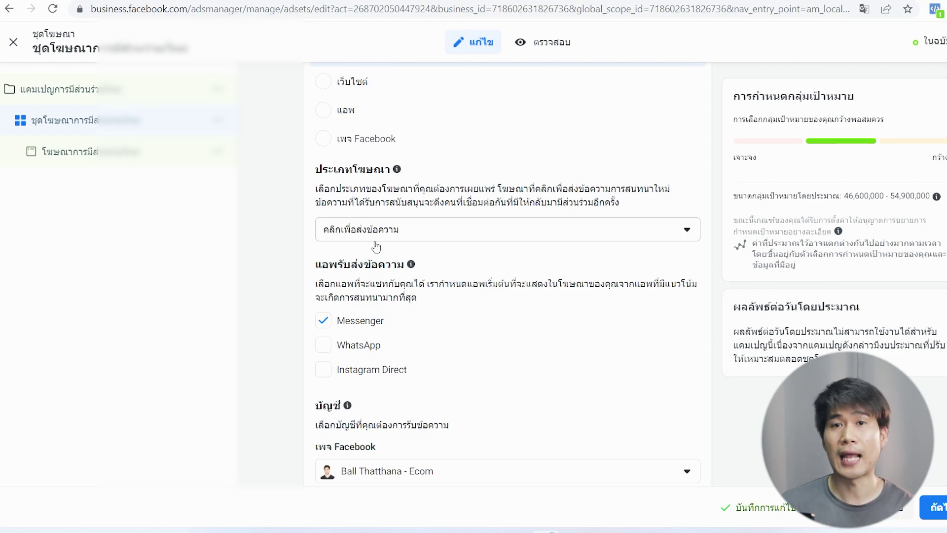
{"action": "left_click", "coordinate": [377, 236]}
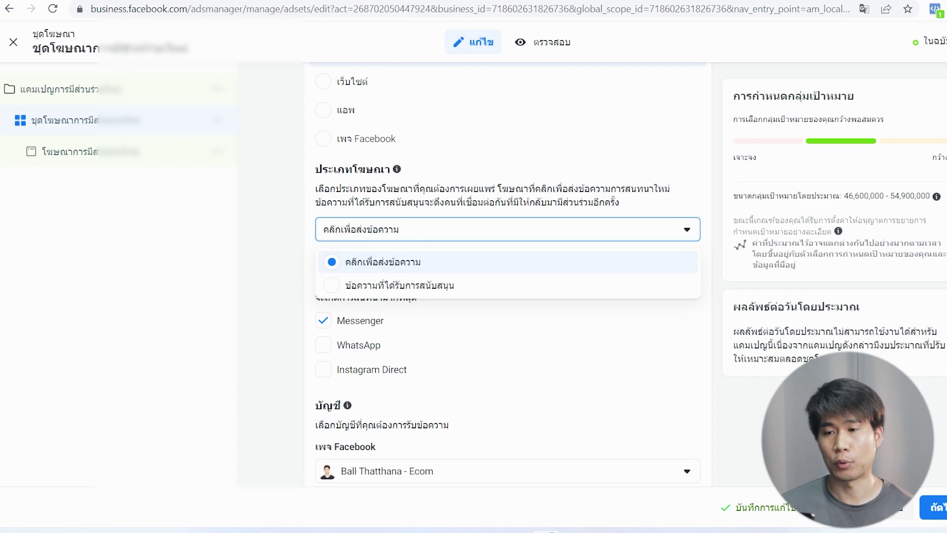
{"action": "left_click", "coordinate": [515, 267]}
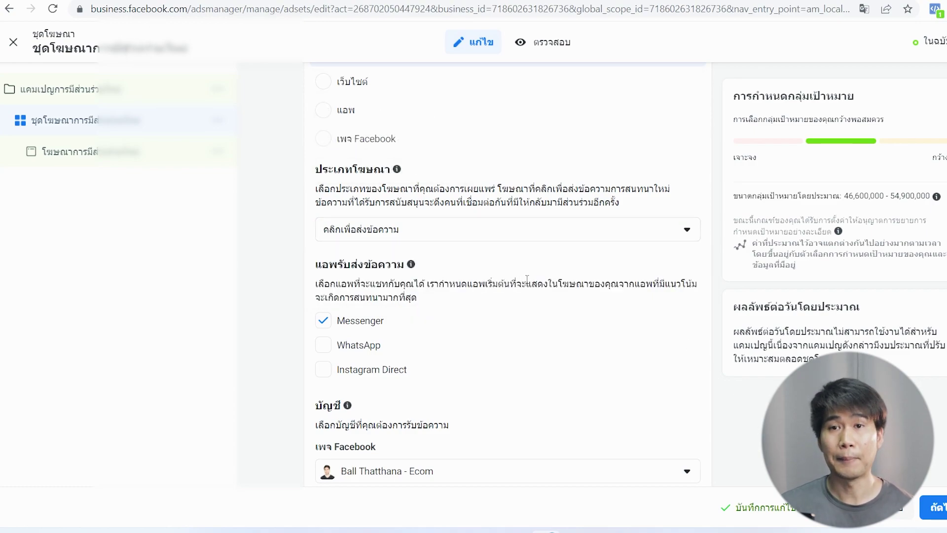
{"action": "scroll", "coordinate": [410, 268], "scroll_direction": "down", "scroll_amount": 3}
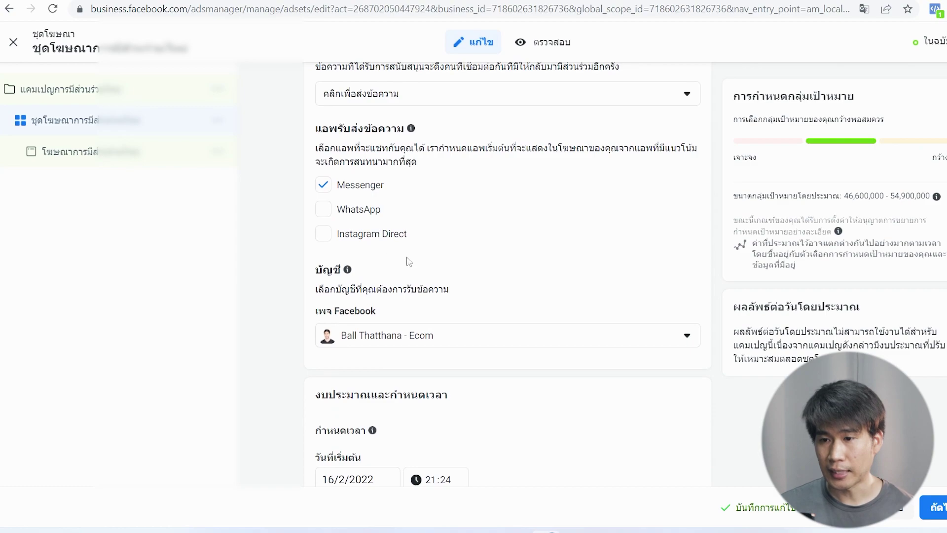
{"action": "scroll", "coordinate": [389, 256], "scroll_direction": "down", "scroll_amount": 5}
{"action": "scroll", "coordinate": [389, 256], "scroll_direction": "up", "scroll_amount": 5}
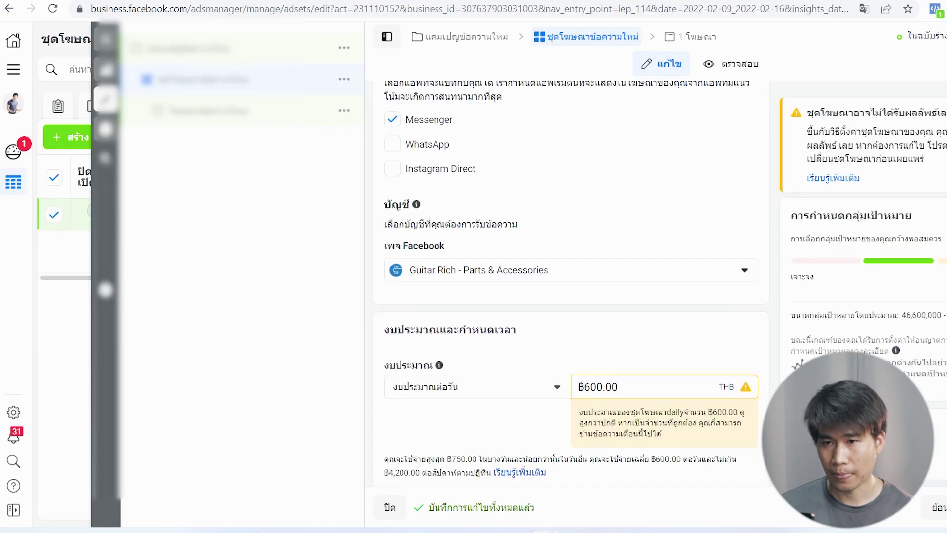
- Arrange the browser windows with the engagement ad set and the Messages ad set side by side
{"action": "key", "text": "super+Right"}
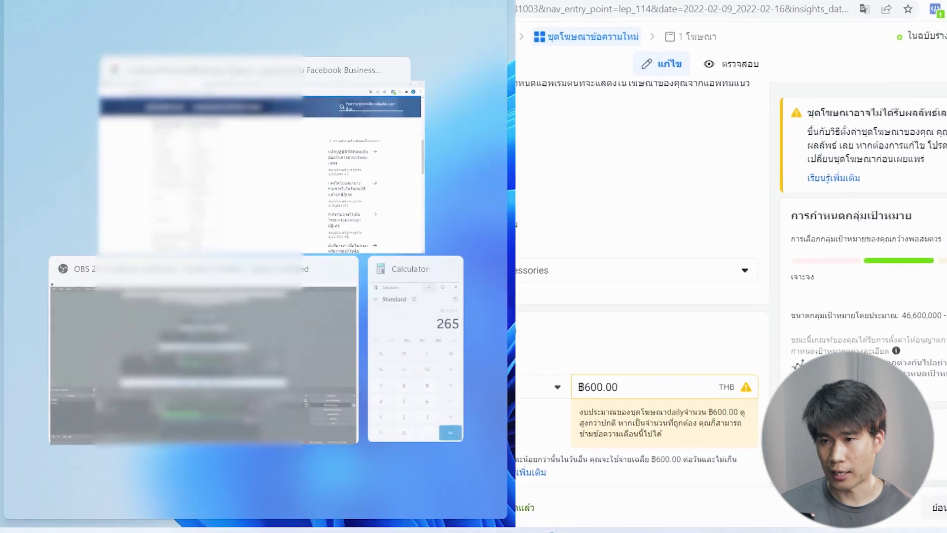
{"action": "left_click", "coordinate": [345, 265]}
- Compare the remaining settings of both ad sets, then close the engagement ad editor without publishing the draft
{"action": "scroll", "coordinate": [344, 264], "scroll_direction": "down", "scroll_amount": 3}
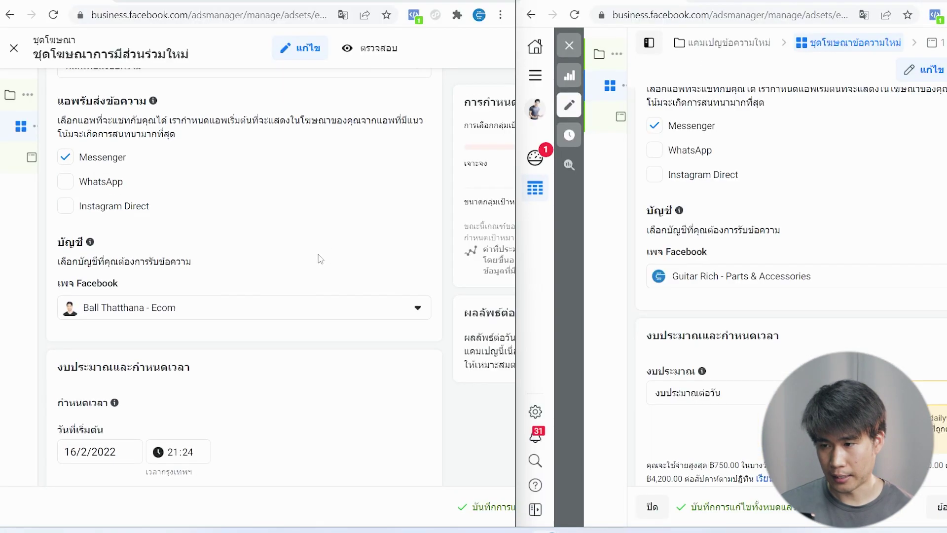
{"action": "scroll", "coordinate": [144, 229], "scroll_direction": "down", "scroll_amount": 5}
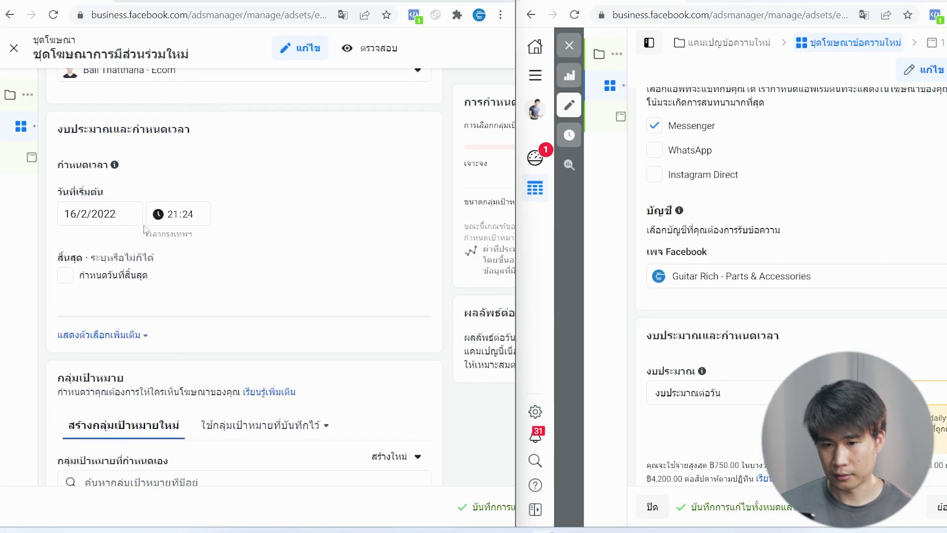
{"action": "scroll", "coordinate": [810, 219], "scroll_direction": "down", "scroll_amount": 7}
{"action": "scroll", "coordinate": [810, 218], "scroll_direction": "down", "scroll_amount": 6}
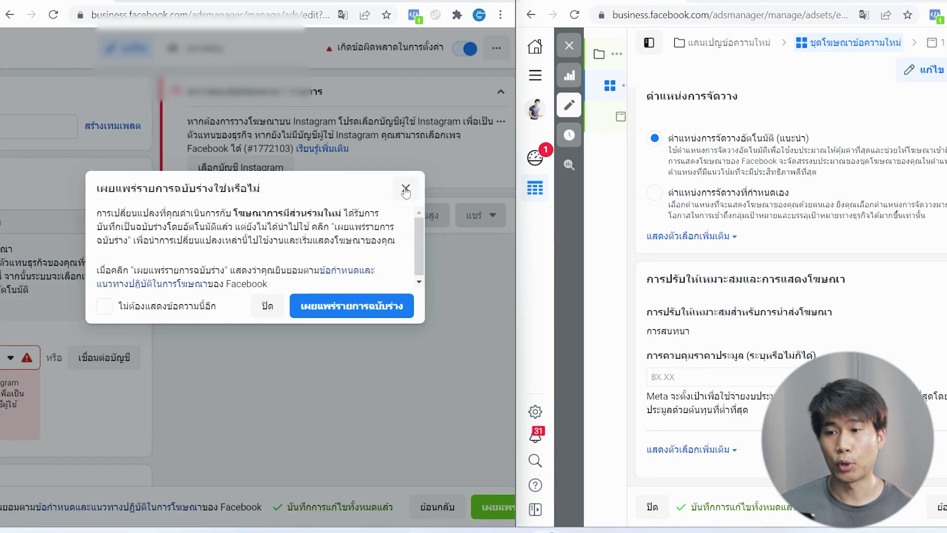
{"action": "left_click", "coordinate": [405, 189]}
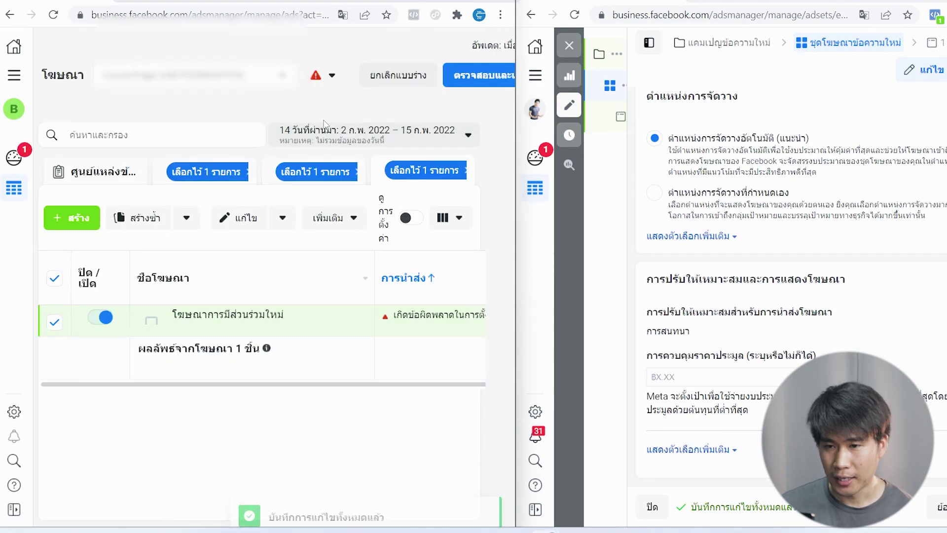
- Widen the window of the account with the simplified objectives and create a new campaign with the Leads (ข้อมูลลูกค้า) objective
{"action": "left_click_drag", "start_coordinate": [513, 41], "coordinate": [552, 42]}
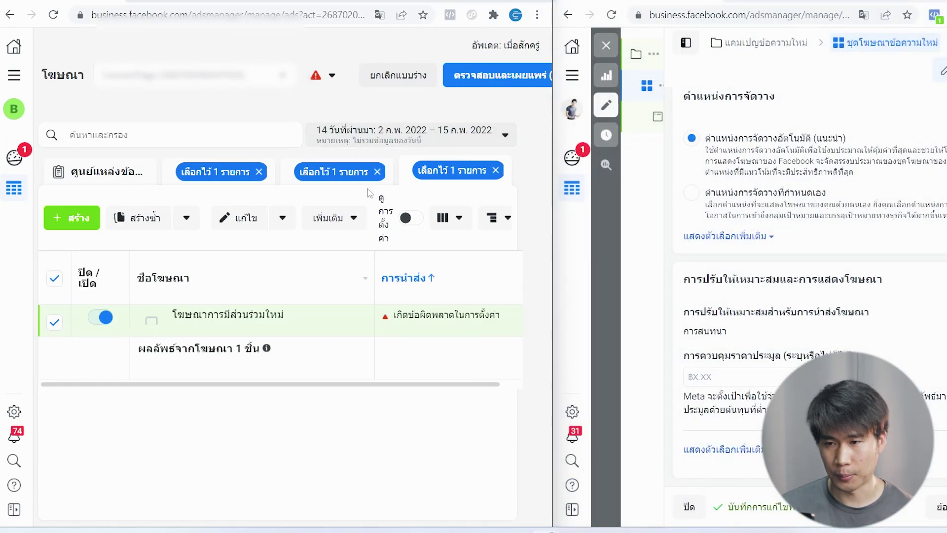
{"action": "left_click", "coordinate": [72, 218]}
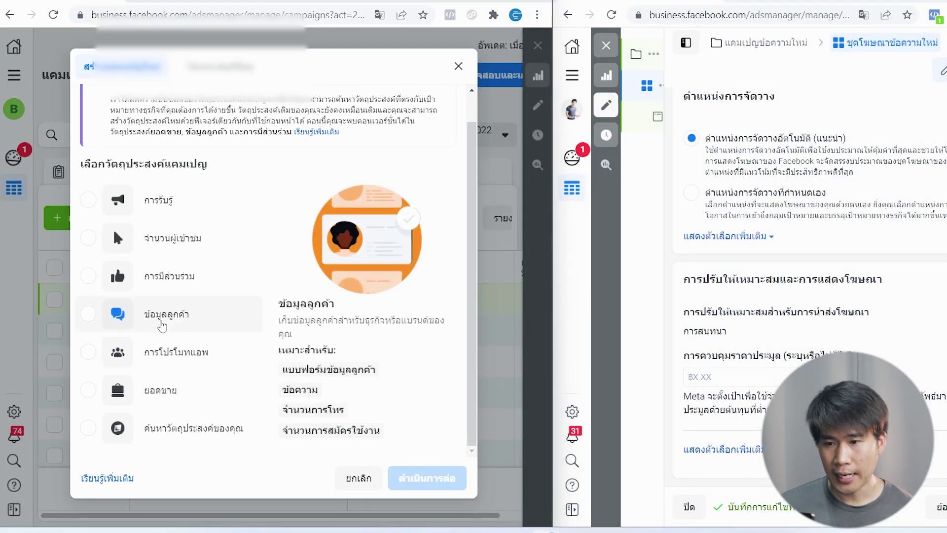
{"action": "left_click", "coordinate": [106, 320]}
{"action": "left_click", "coordinate": [426, 477]}
{"action": "scroll", "coordinate": [805, 219], "scroll_direction": "up", "scroll_amount": 10}
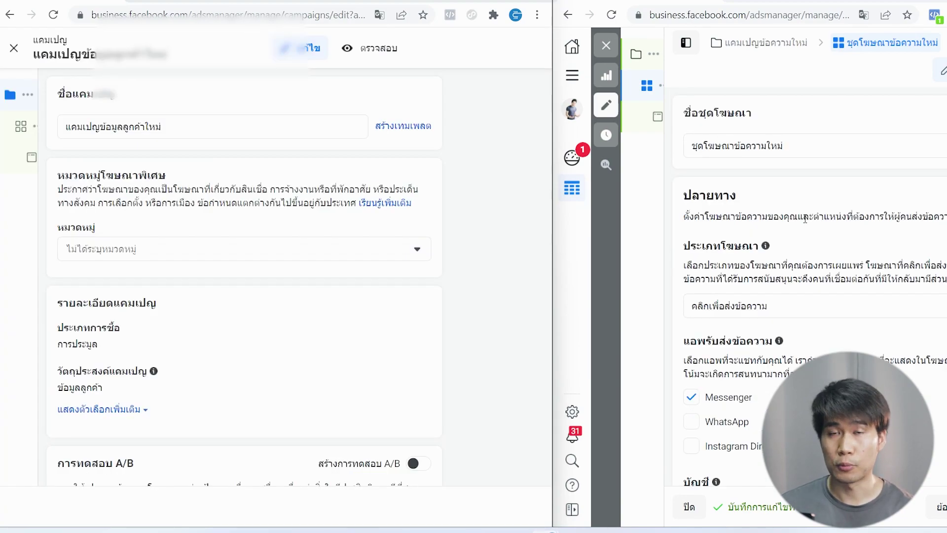
- Set the new leads ad set's conversion location to Messenger and compare it with the Messages ad set's messaging app settings
{"action": "scroll", "coordinate": [340, 197], "scroll_direction": "down", "scroll_amount": 5}
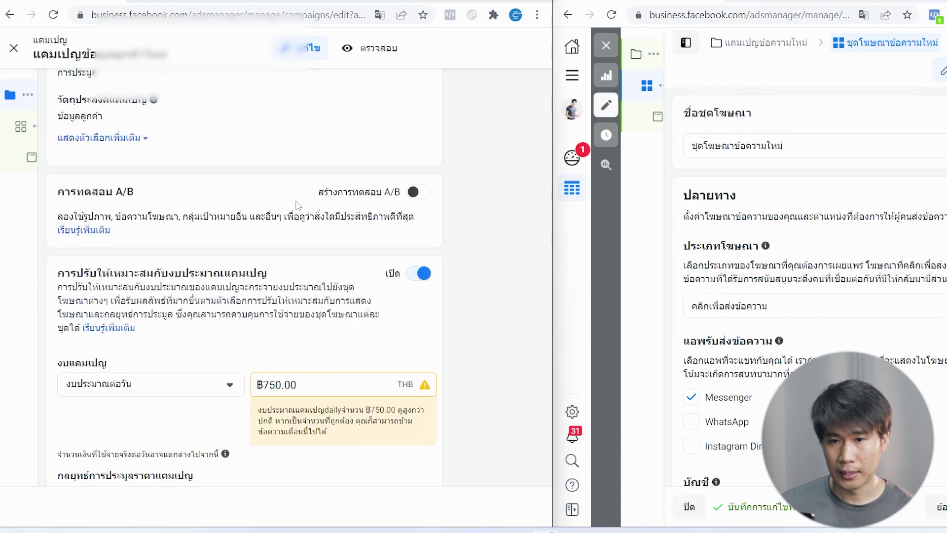
{"action": "left_click", "coordinate": [31, 127]}
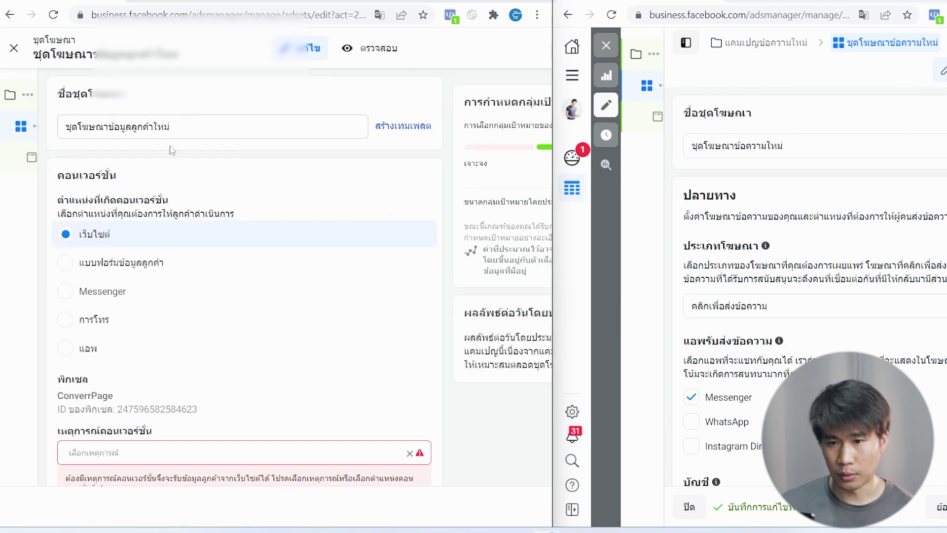
{"action": "scroll", "coordinate": [136, 246], "scroll_direction": "down", "scroll_amount": 1}
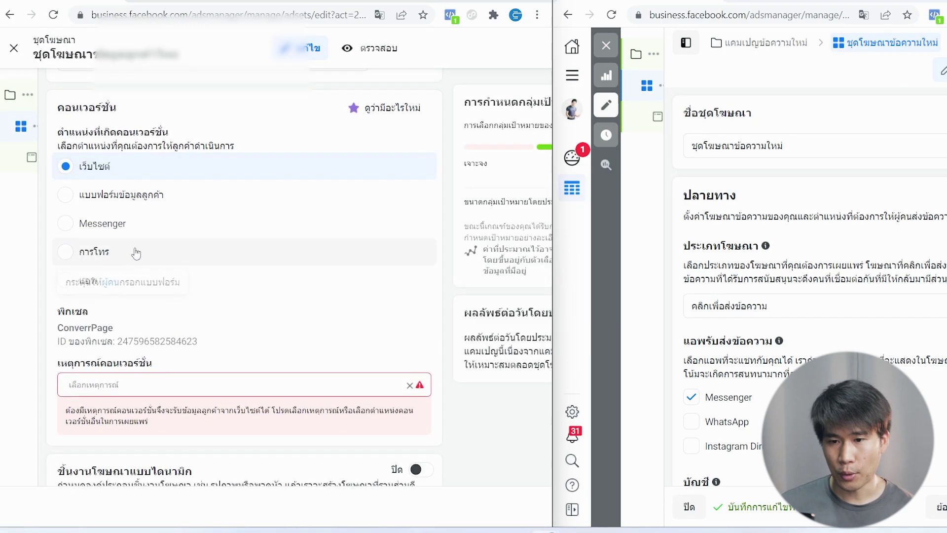
{"action": "left_click", "coordinate": [190, 236]}
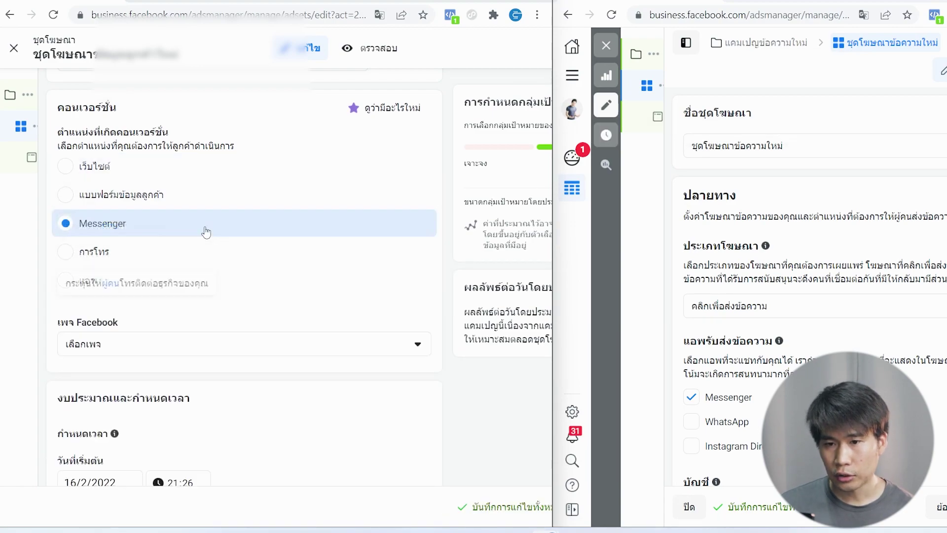
{"action": "scroll", "coordinate": [879, 280], "scroll_direction": "down", "scroll_amount": 4}
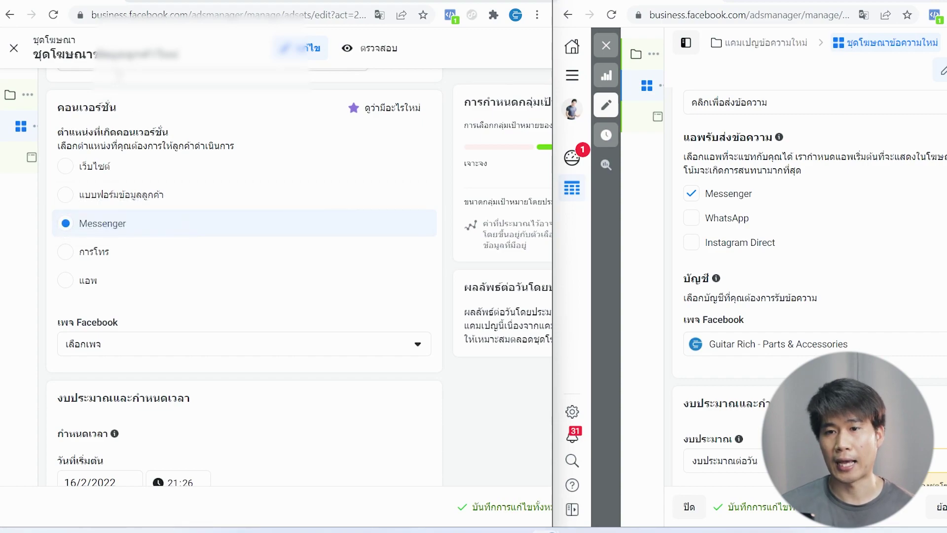
- Close the leads ad set editor without publishing and create another campaign with the Leads (ข้อมูลลูกค้า) objective
{"action": "left_click", "coordinate": [14, 47]}
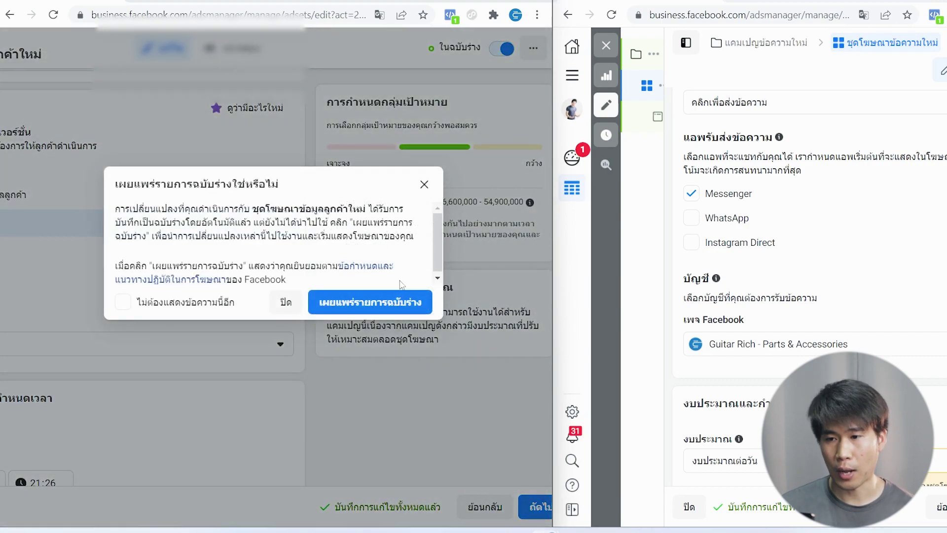
{"action": "left_click", "coordinate": [425, 185]}
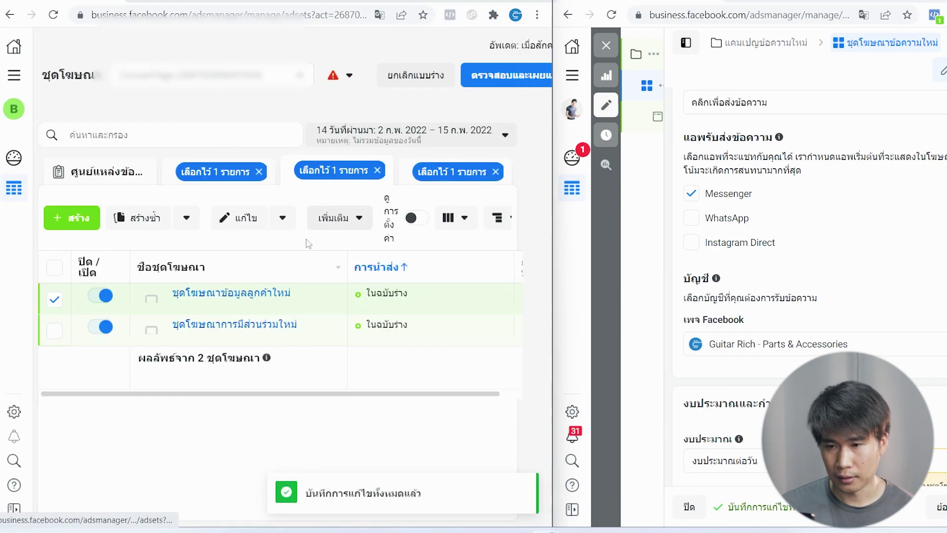
{"action": "left_click", "coordinate": [260, 172]}
{"action": "left_click", "coordinate": [71, 217]}
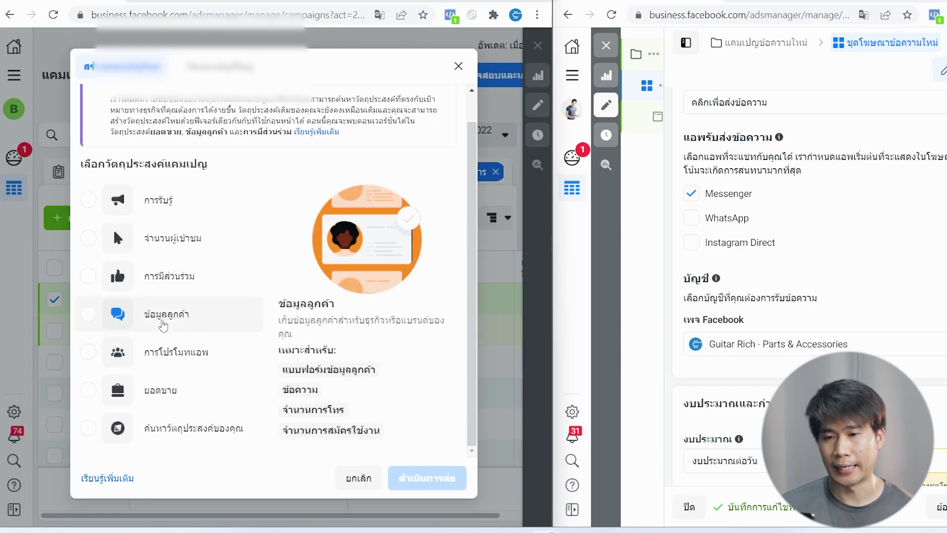
{"action": "left_click", "coordinate": [163, 325]}
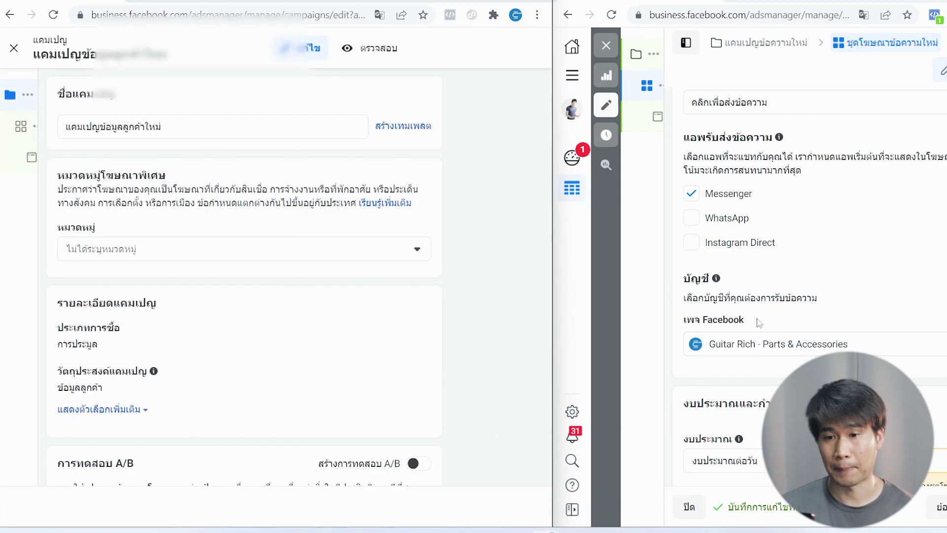
- In the new leads ad set, examine the conversion events available for the Website (เว็บไซต์) conversion location
{"action": "left_click", "coordinate": [29, 129]}
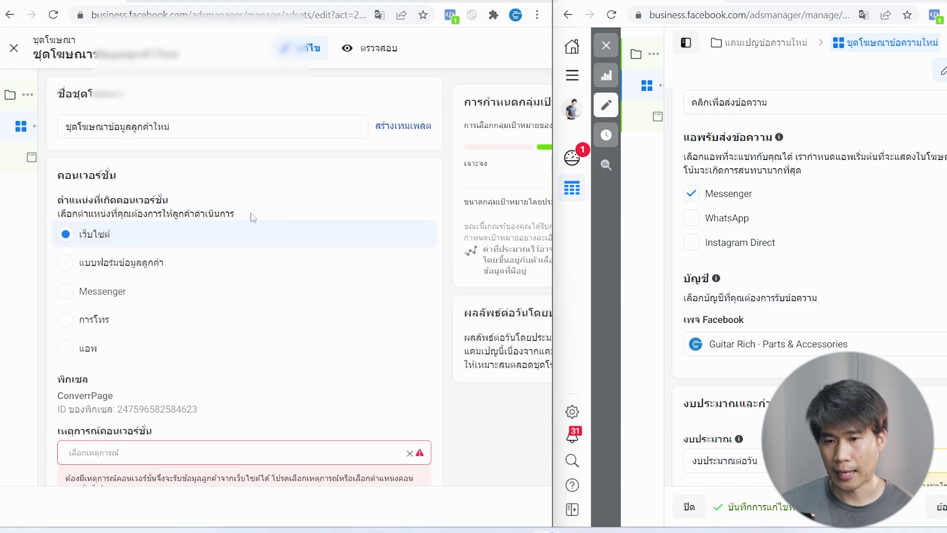
{"action": "scroll", "coordinate": [134, 179], "scroll_direction": "down", "scroll_amount": 1}
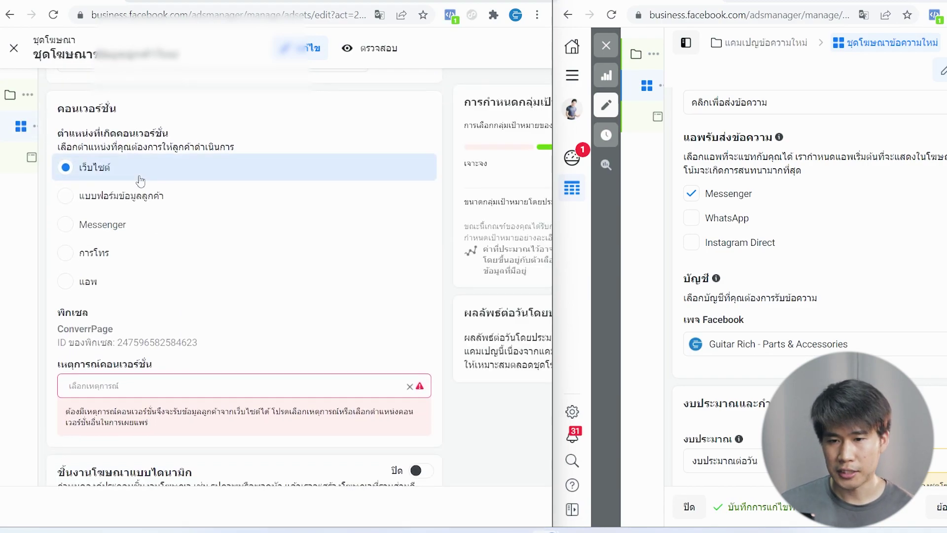
{"action": "left_click", "coordinate": [134, 389]}
{"action": "scroll", "coordinate": [154, 356], "scroll_direction": "down", "scroll_amount": 1}
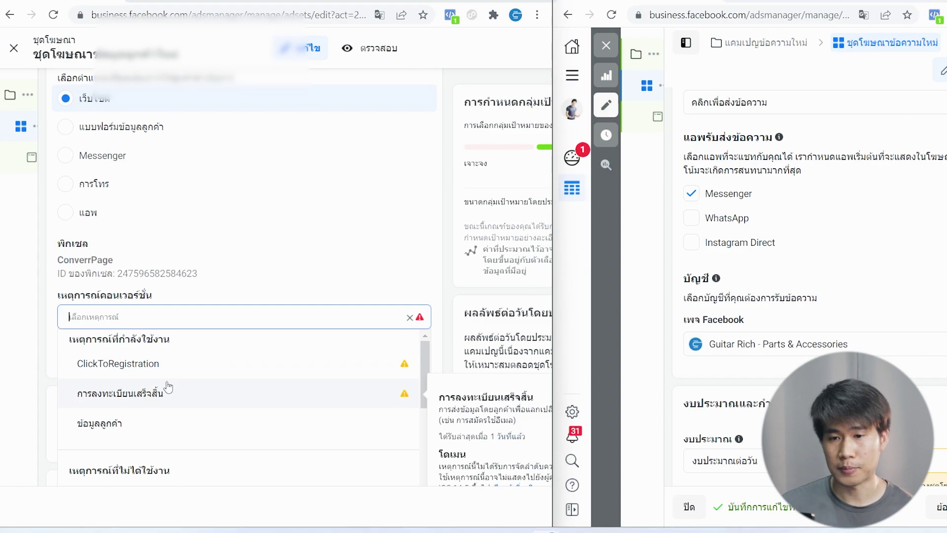
{"action": "scroll", "coordinate": [201, 373], "scroll_direction": "down", "scroll_amount": 1}
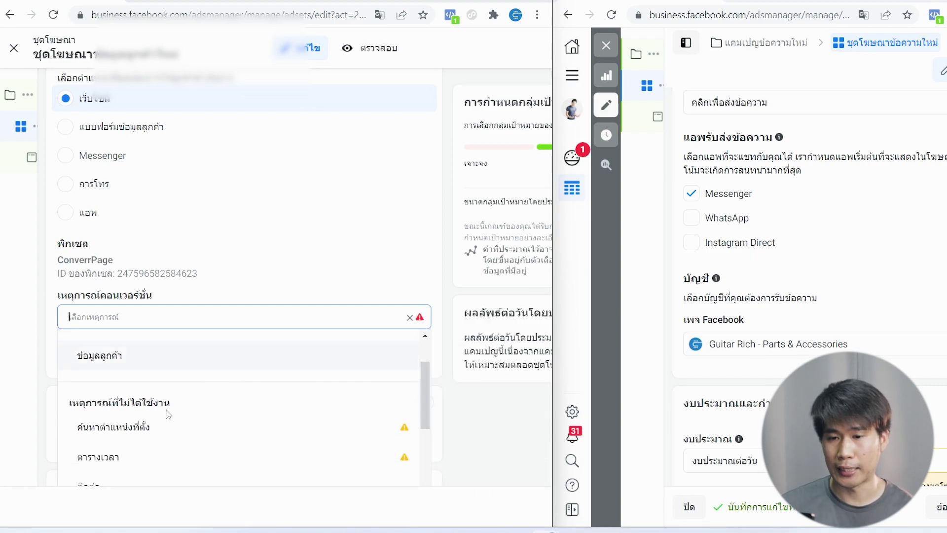
{"action": "scroll", "coordinate": [187, 397], "scroll_direction": "down", "scroll_amount": 1}
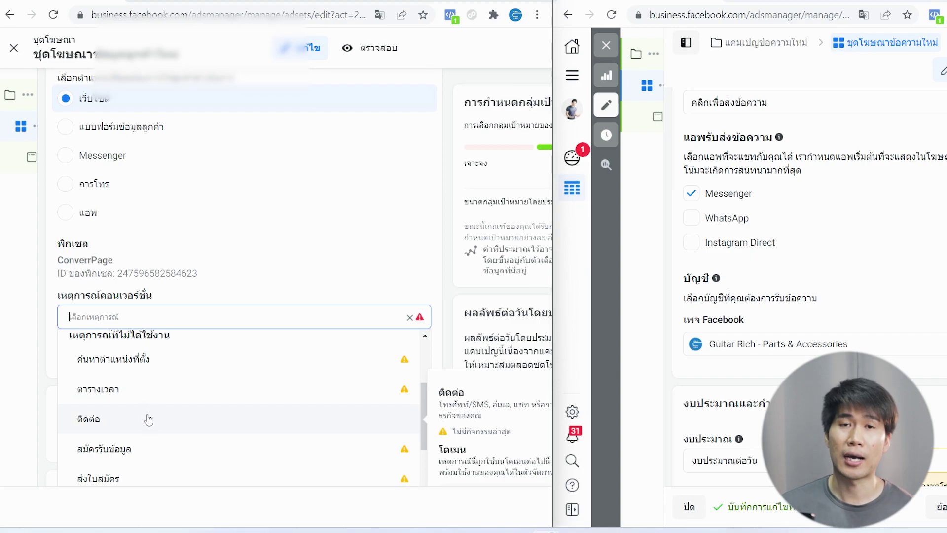
{"action": "left_click", "coordinate": [138, 245]}
{"action": "scroll", "coordinate": [138, 245], "scroll_direction": "up", "scroll_amount": 1}
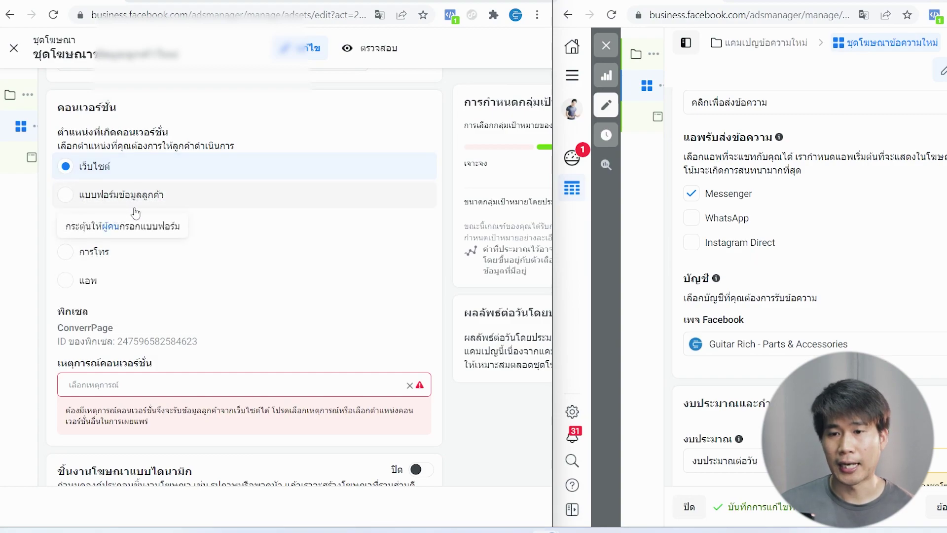
- Switch the leads ad set's conversion location to the lead form (แบบฟอร์มข้อมูลลูกค้า), Messenger and Calls (การโทร) in turn
{"action": "left_click", "coordinate": [65, 195]}
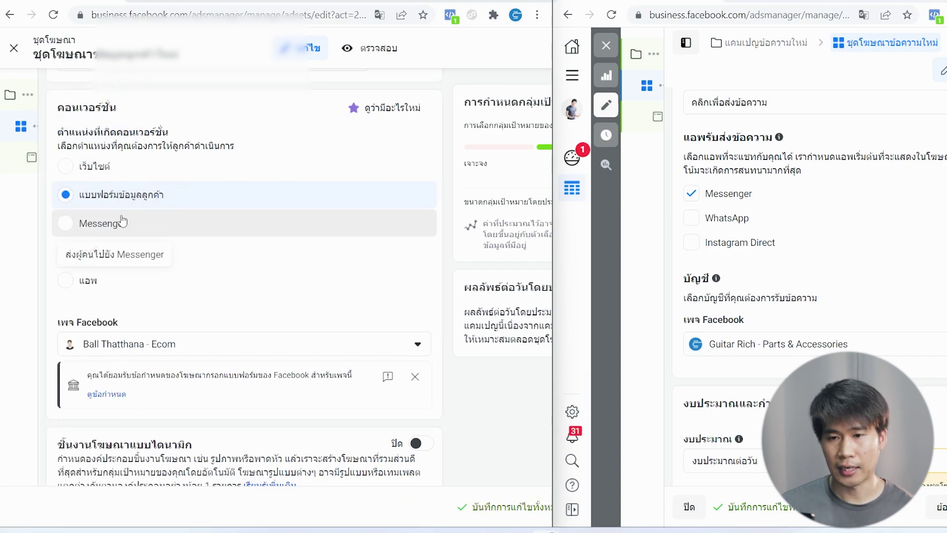
{"action": "left_click", "coordinate": [123, 222]}
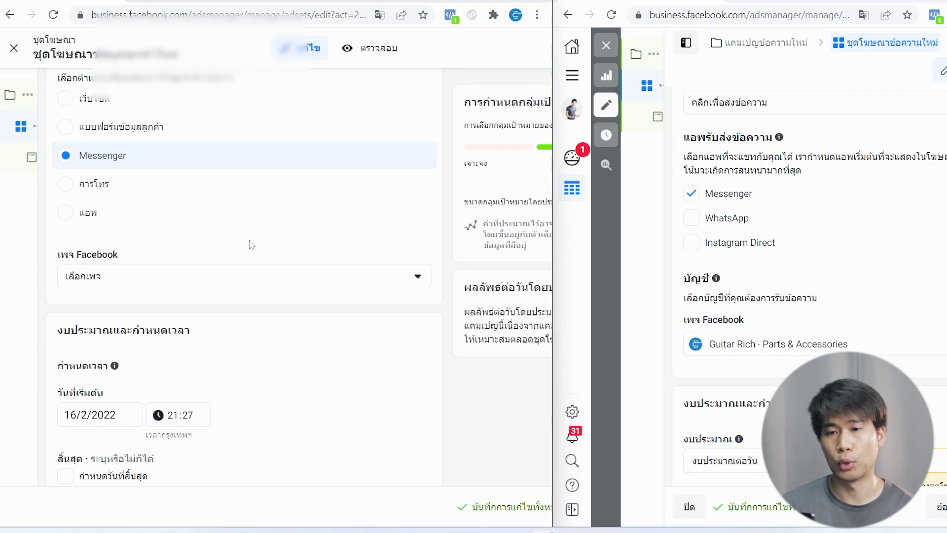
{"action": "scroll", "coordinate": [249, 247], "scroll_direction": "up", "scroll_amount": 1}
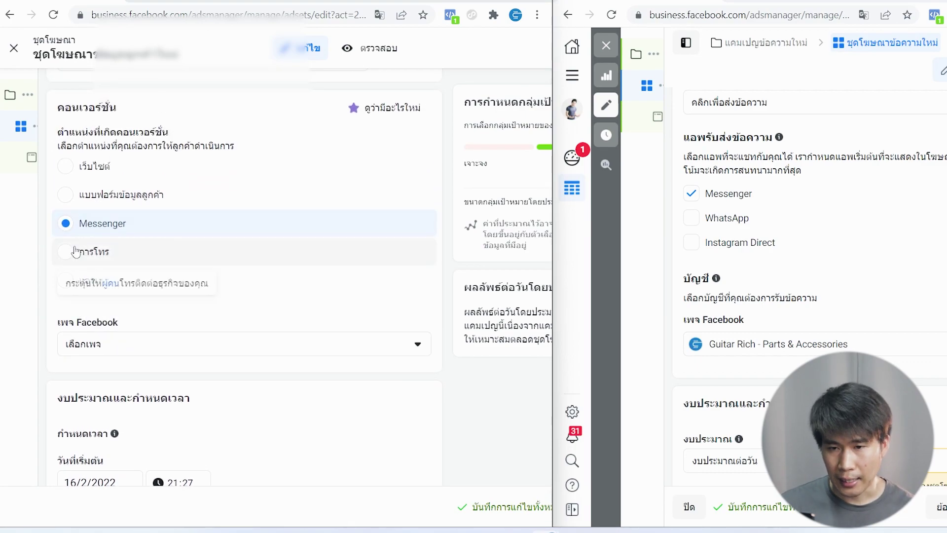
{"action": "left_click", "coordinate": [89, 252]}
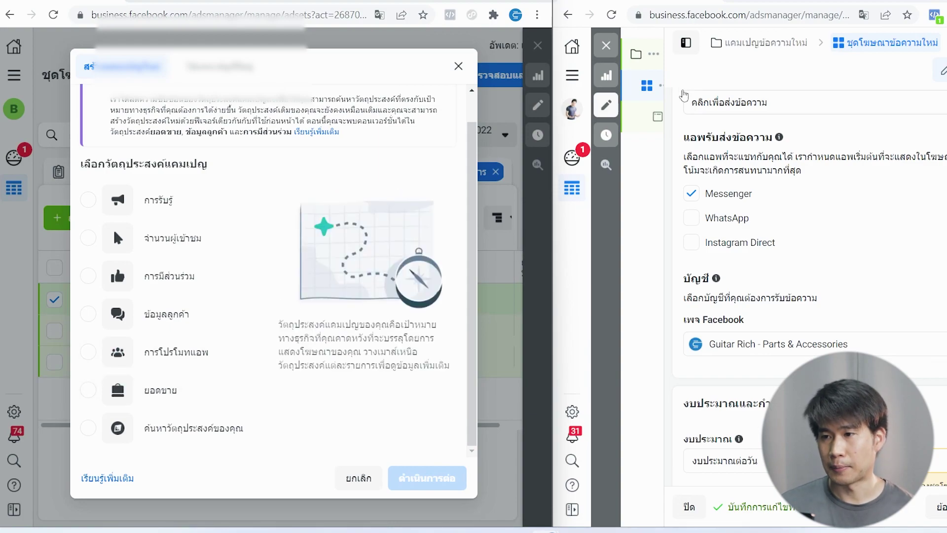
- Close the Messages ad set editor in the other ad account without publishing and start creating a new campaign there
{"action": "left_click", "coordinate": [618, 50]}
{"action": "left_click", "coordinate": [807, 309]}
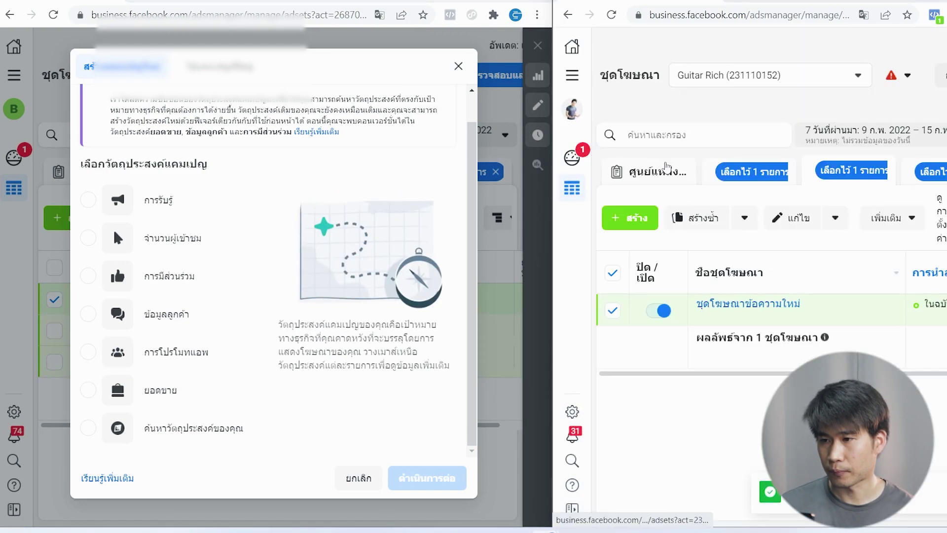
{"action": "left_click", "coordinate": [619, 217]}
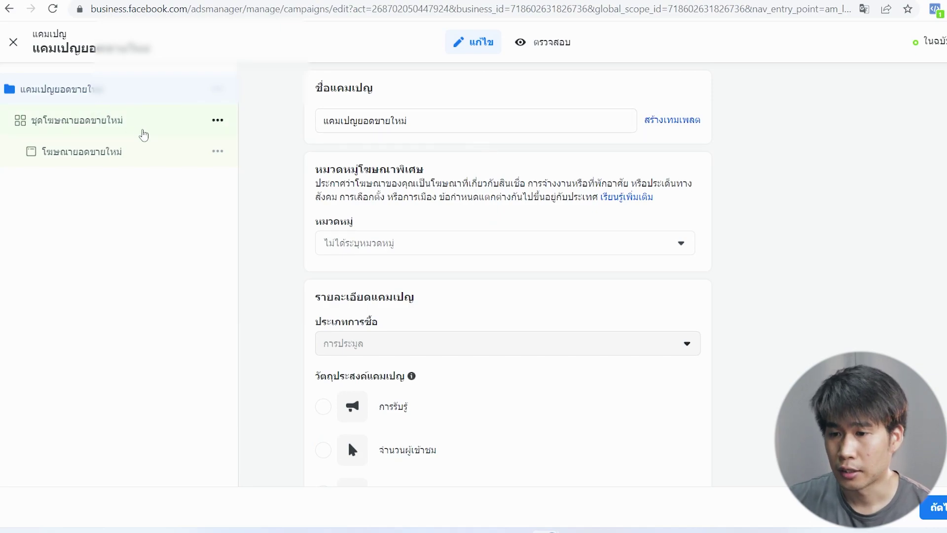
- Review the new sales campaign's budget settings and the conversion location options in its ad set
{"action": "scroll", "coordinate": [462, 239], "scroll_direction": "down", "scroll_amount": 14}
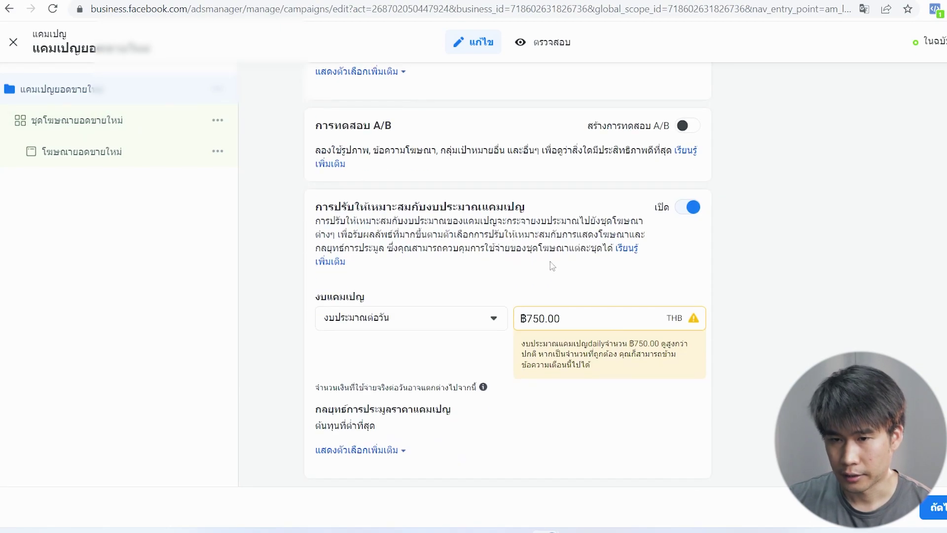
{"action": "left_click", "coordinate": [56, 121]}
{"action": "scroll", "coordinate": [449, 282], "scroll_direction": "down", "scroll_amount": 2}
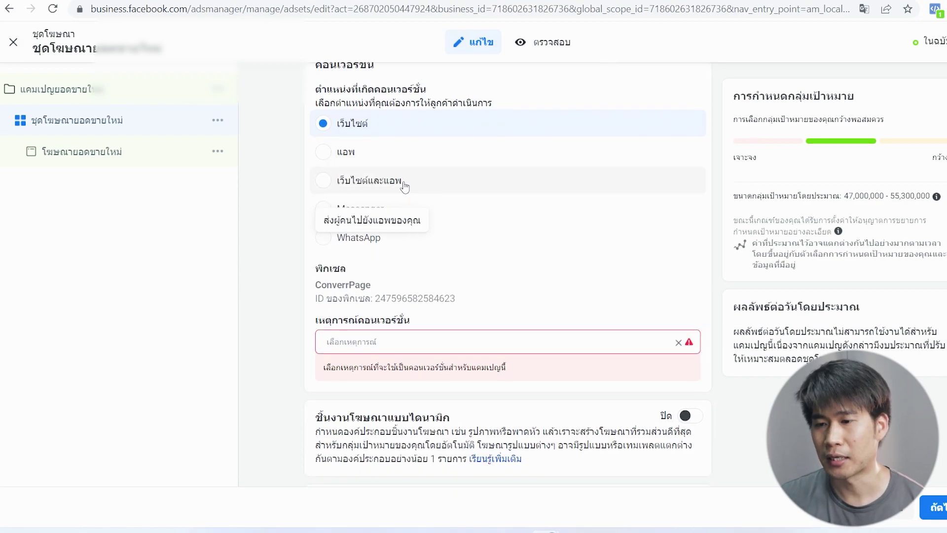
{"action": "scroll", "coordinate": [402, 296], "scroll_direction": "down", "scroll_amount": 1}
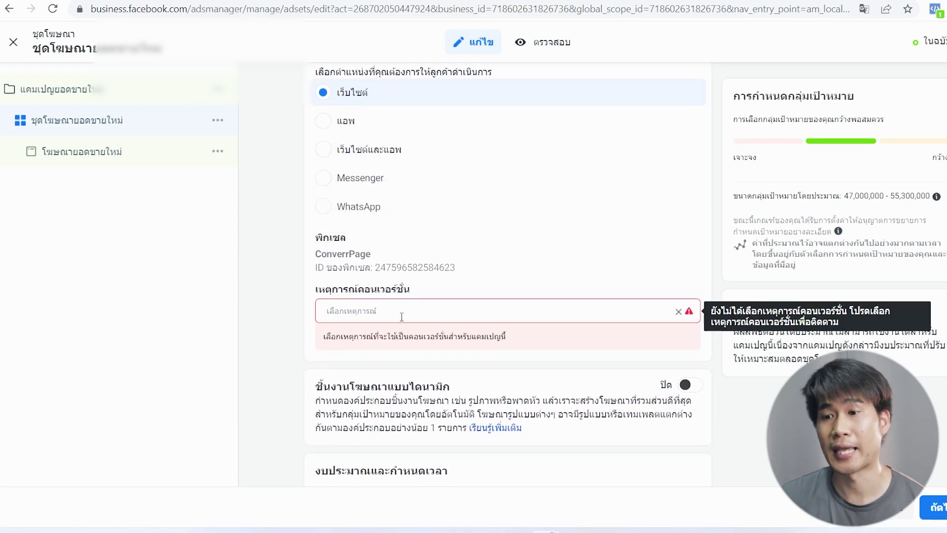
{"action": "scroll", "coordinate": [401, 317], "scroll_direction": "up", "scroll_amount": 1}
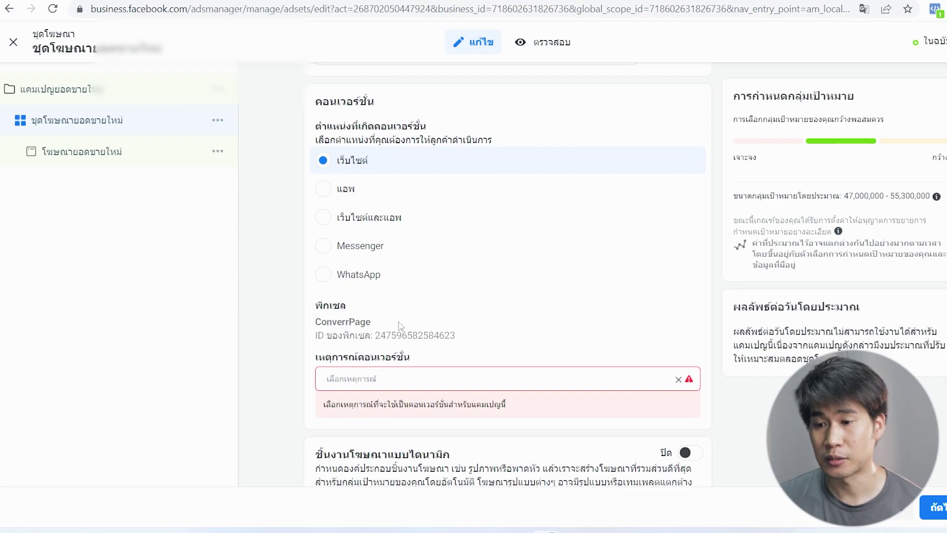
- Examine the list of active and inactive conversion events offered for the sales ad set's Website location
{"action": "left_click", "coordinate": [395, 379]}
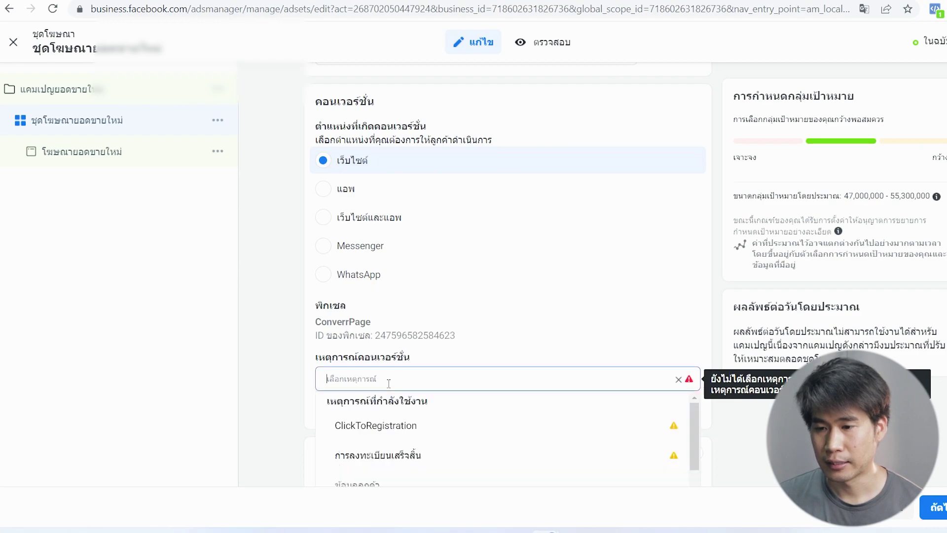
{"action": "scroll", "coordinate": [491, 277], "scroll_direction": "down", "scroll_amount": 4}
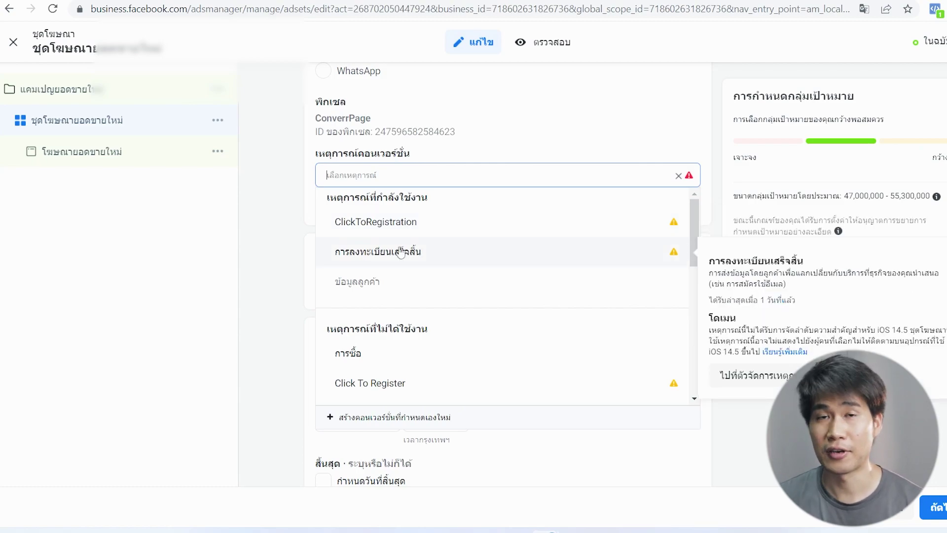
{"action": "scroll", "coordinate": [385, 328], "scroll_direction": "down", "scroll_amount": 3}
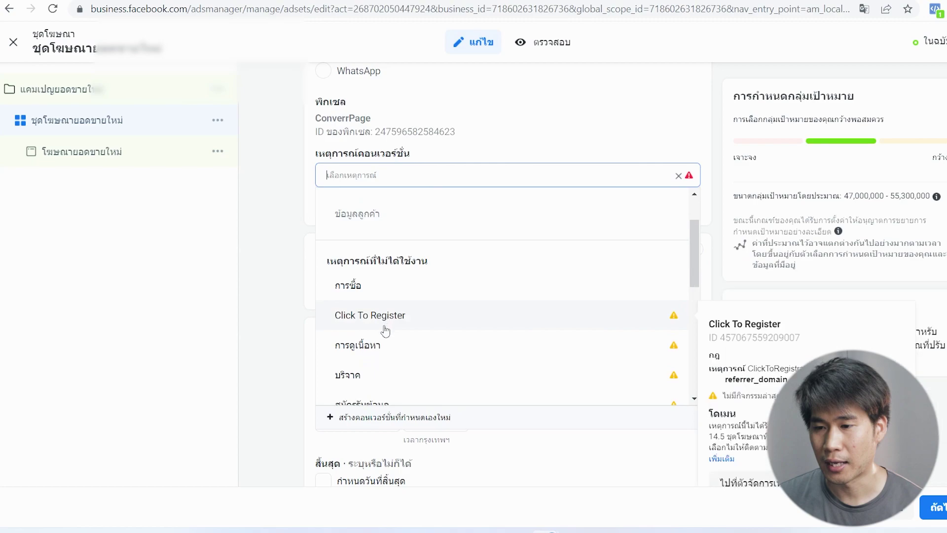
{"action": "scroll", "coordinate": [381, 286], "scroll_direction": "down", "scroll_amount": 1}
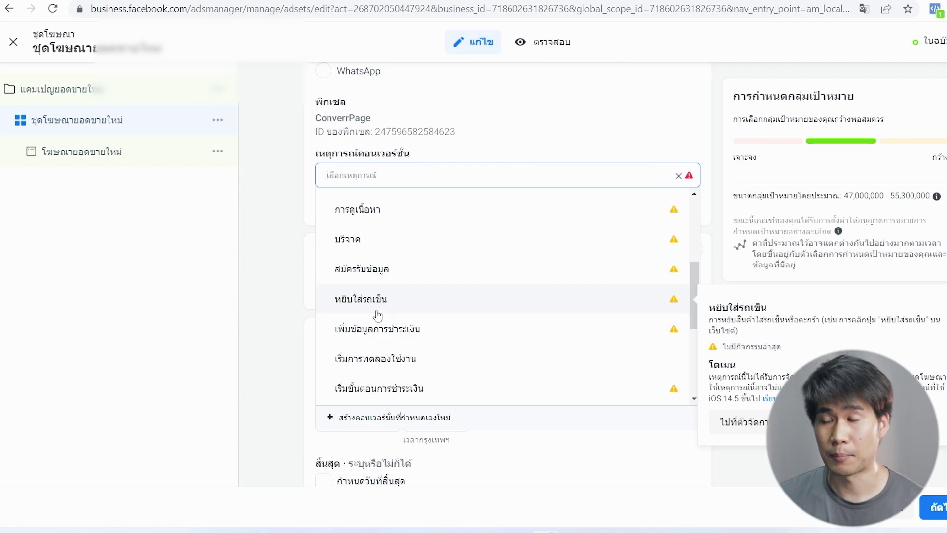
{"action": "scroll", "coordinate": [377, 315], "scroll_direction": "down", "scroll_amount": 2}
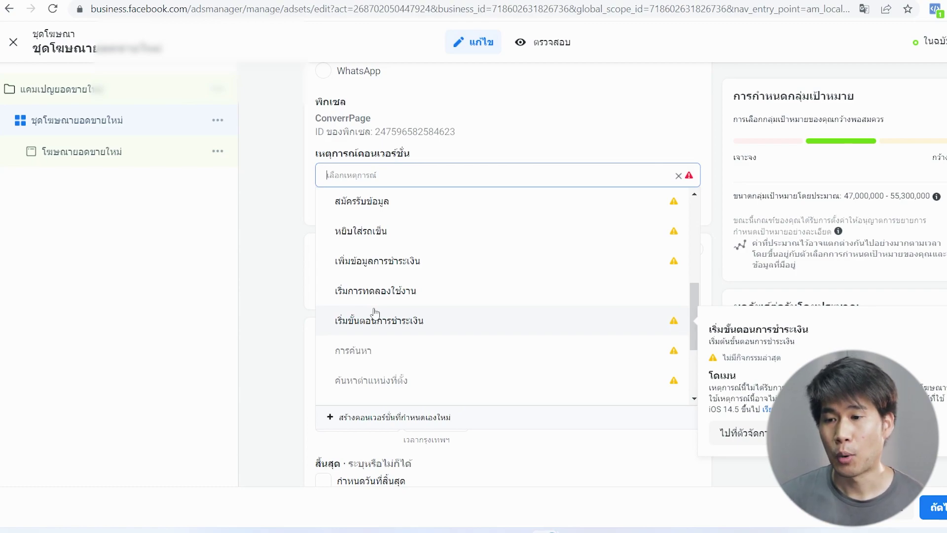
{"action": "scroll", "coordinate": [395, 257], "scroll_direction": "up", "scroll_amount": 2}
{"action": "scroll", "coordinate": [285, 220], "scroll_direction": "up", "scroll_amount": 3}
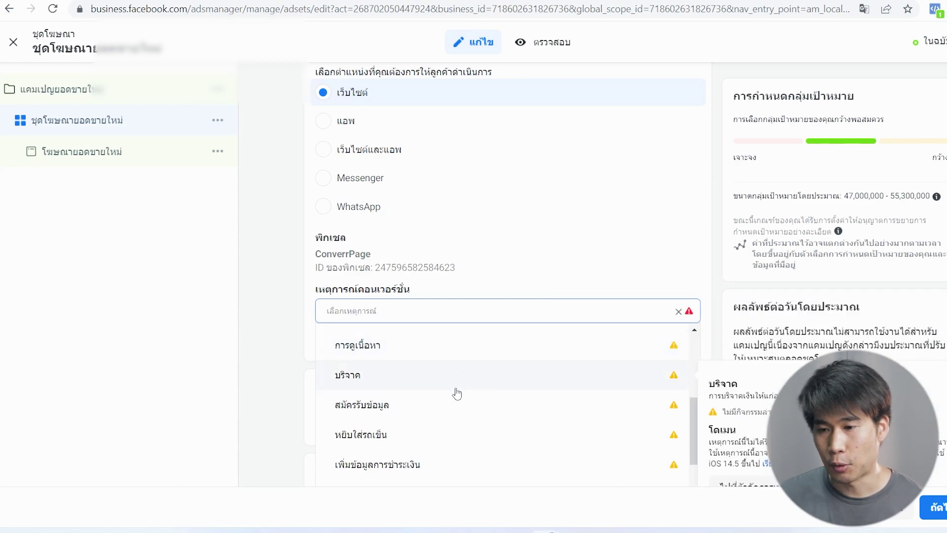
{"action": "scroll", "coordinate": [457, 393], "scroll_direction": "up", "scroll_amount": 3}
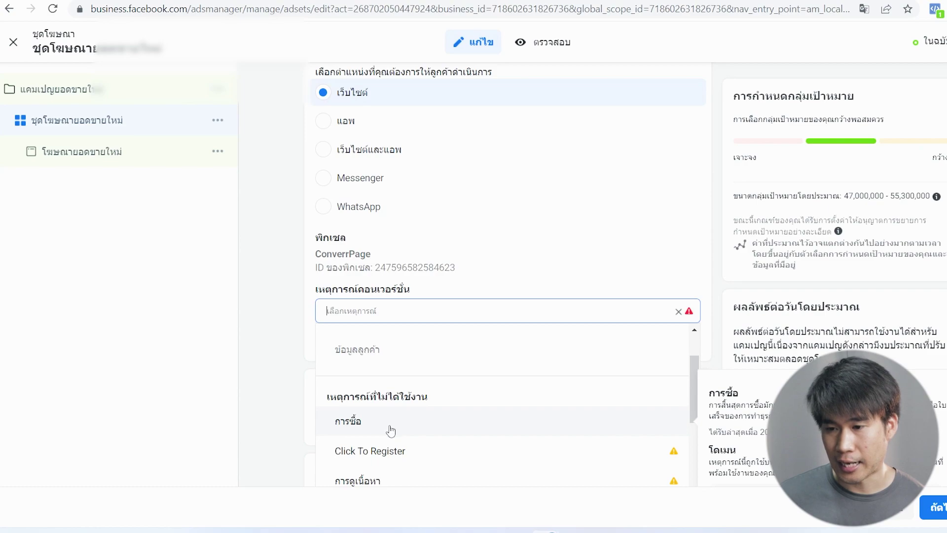
- Set the sales ad set's conversion event for the Website location to การซื้อ (Purchase)
{"action": "left_click", "coordinate": [391, 429]}
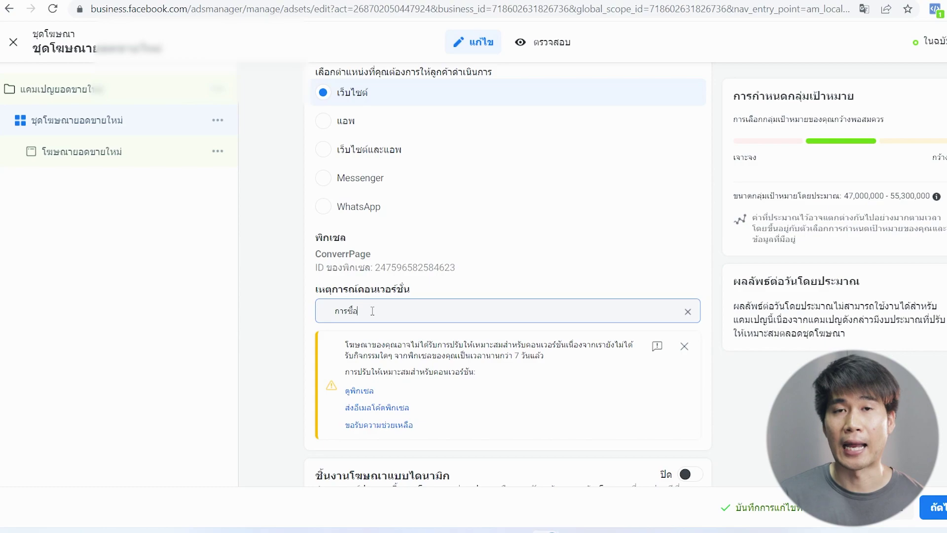
{"action": "scroll", "coordinate": [401, 351], "scroll_direction": "up", "scroll_amount": 2}
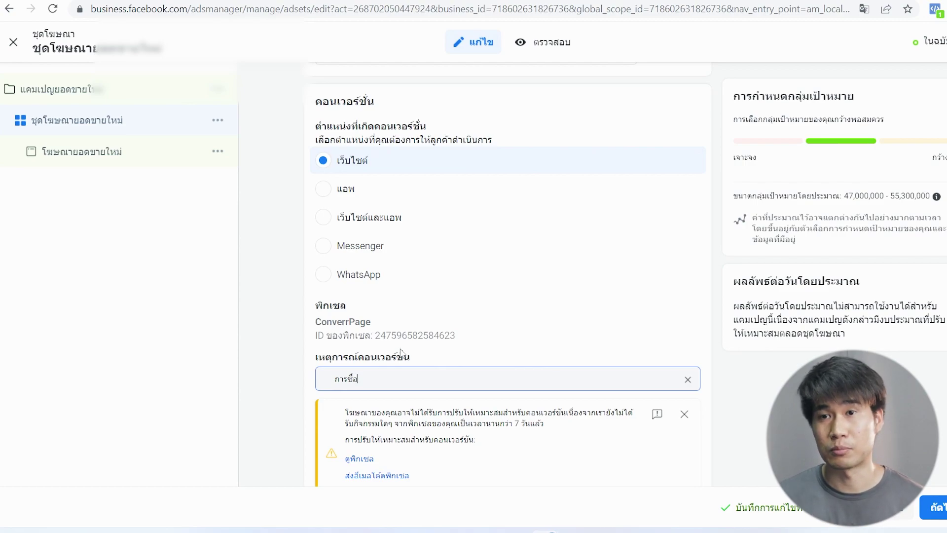
{"action": "left_click", "coordinate": [400, 352]}
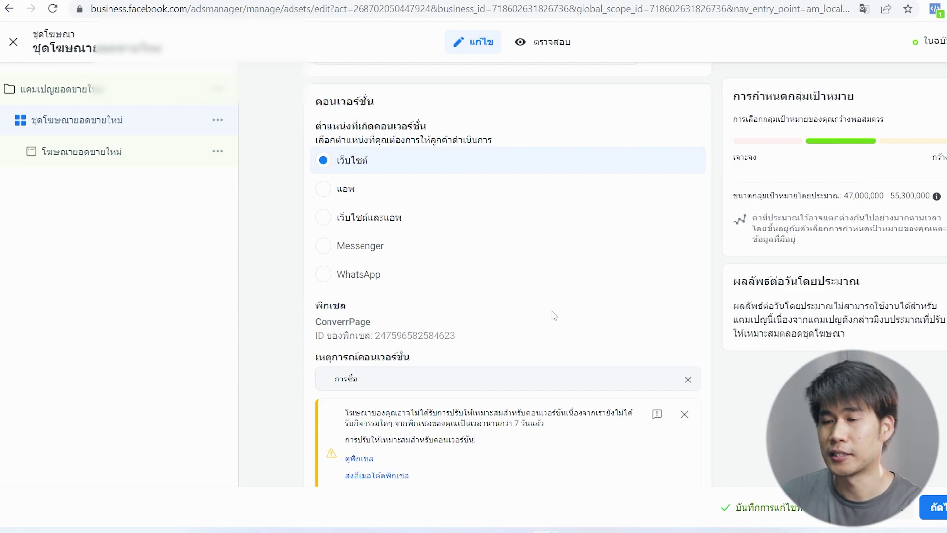
- Review the sales ad set's remaining schedule, audience, placement and optimization settings, and close the editor without publishing
{"action": "scroll", "coordinate": [420, 285], "scroll_direction": "down", "scroll_amount": 7}
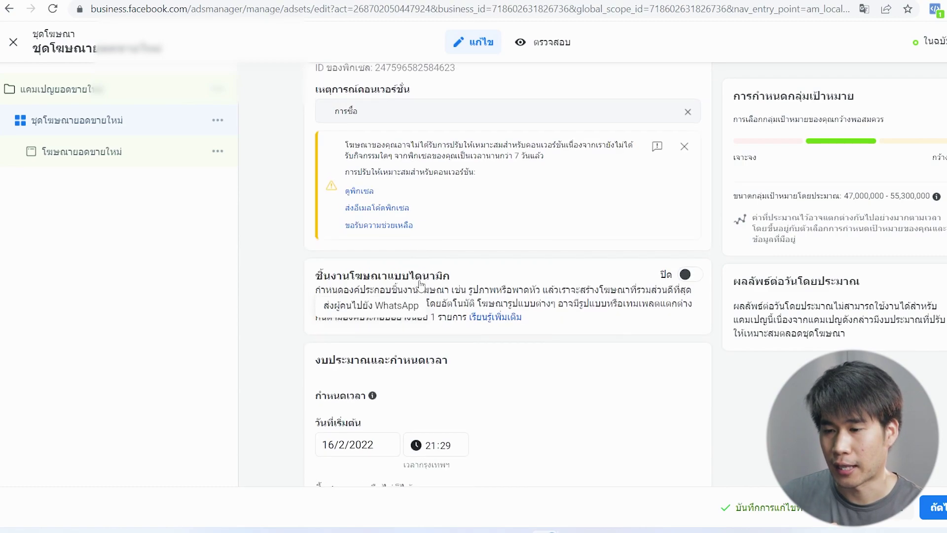
{"action": "scroll", "coordinate": [435, 279], "scroll_direction": "down", "scroll_amount": 12}
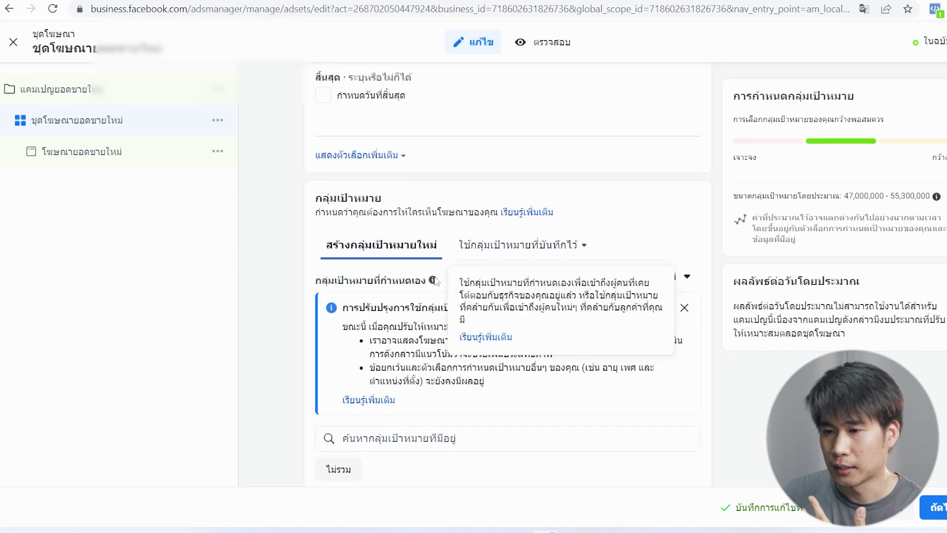
{"action": "scroll", "coordinate": [434, 280], "scroll_direction": "down", "scroll_amount": 10}
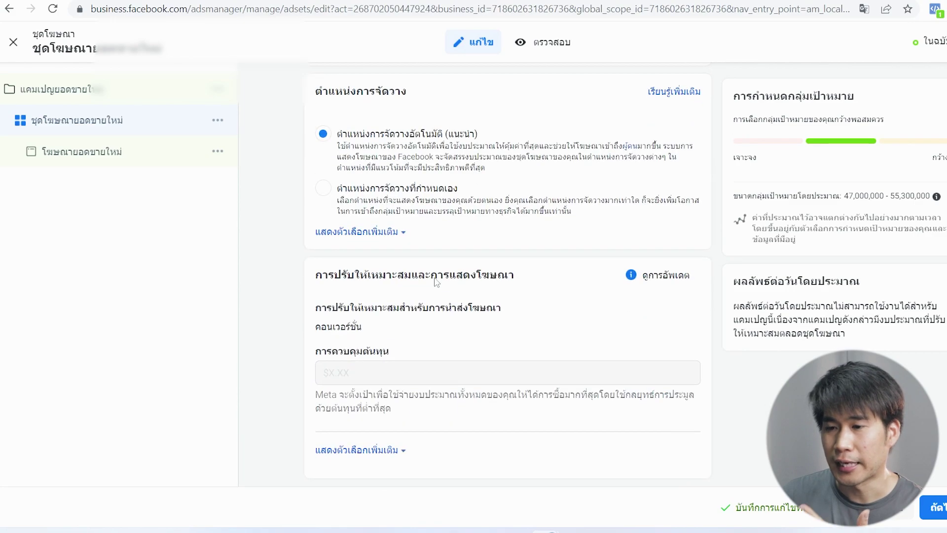
{"action": "scroll", "coordinate": [435, 278], "scroll_direction": "up", "scroll_amount": 5}
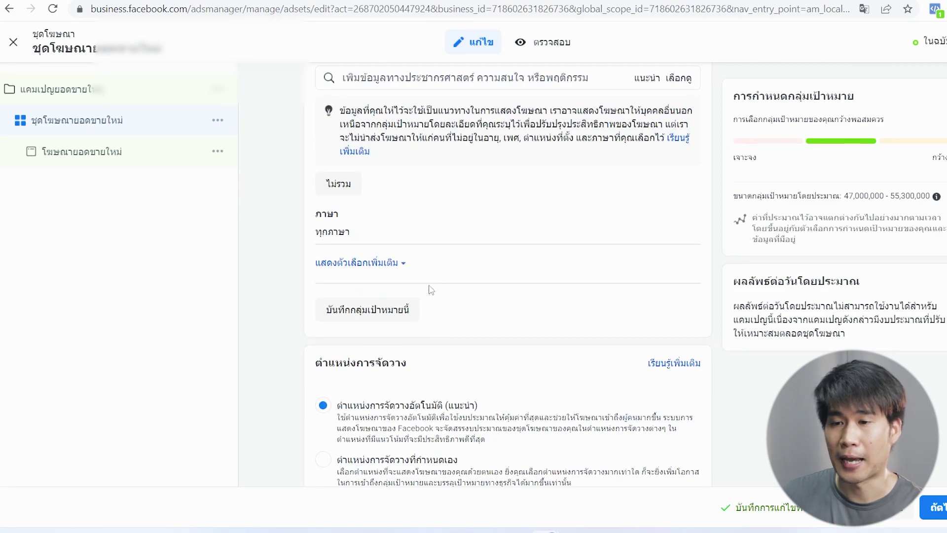
{"action": "left_click", "coordinate": [12, 44]}
{"action": "left_click", "coordinate": [526, 273]}
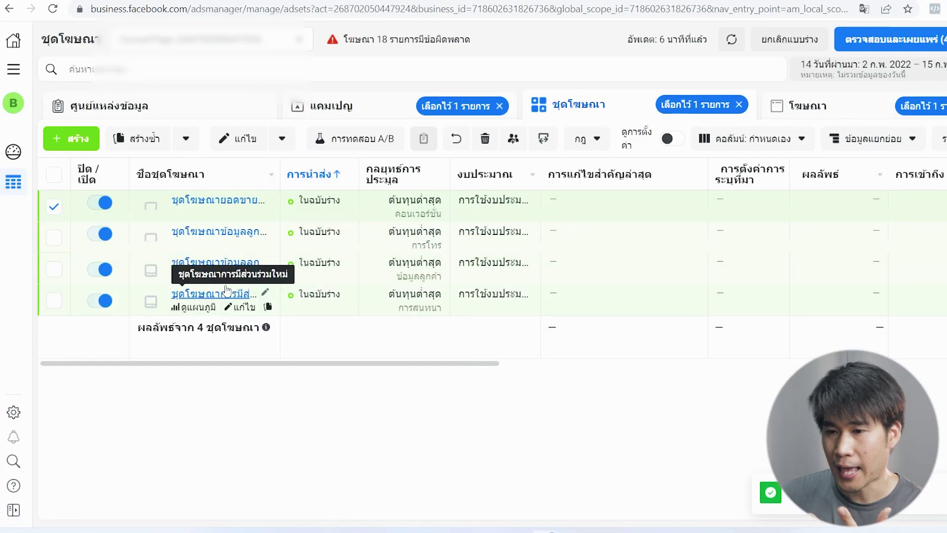
- Start a new campaign and open the objective finder, ค้นหาวัตถุประสงค์ของคุณ
{"action": "left_click", "coordinate": [74, 139]}
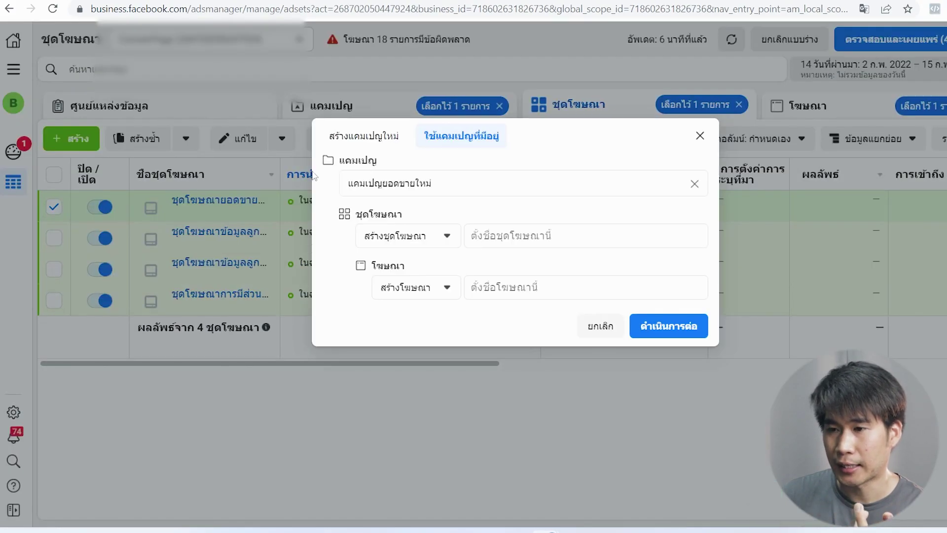
{"action": "left_click", "coordinate": [374, 143]}
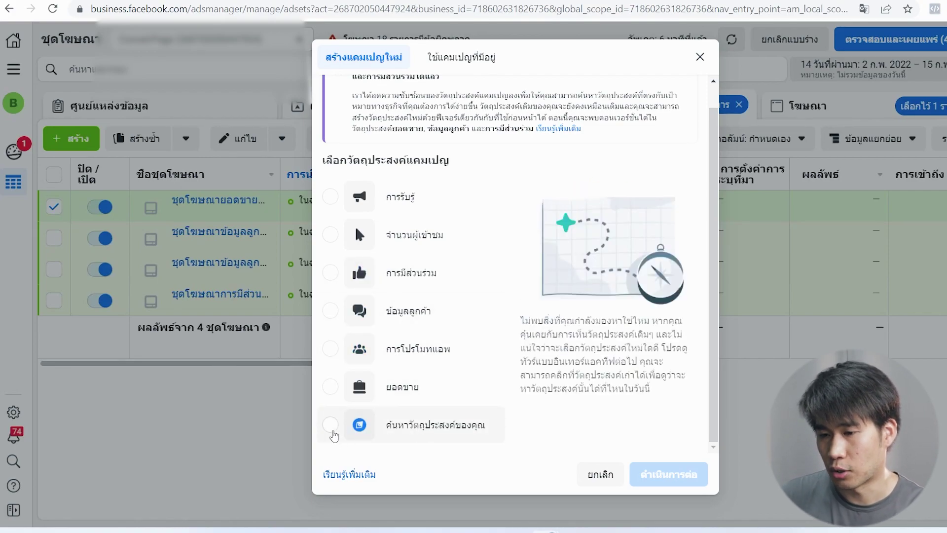
{"action": "left_click", "coordinate": [331, 428]}
{"action": "left_click", "coordinate": [668, 473]}
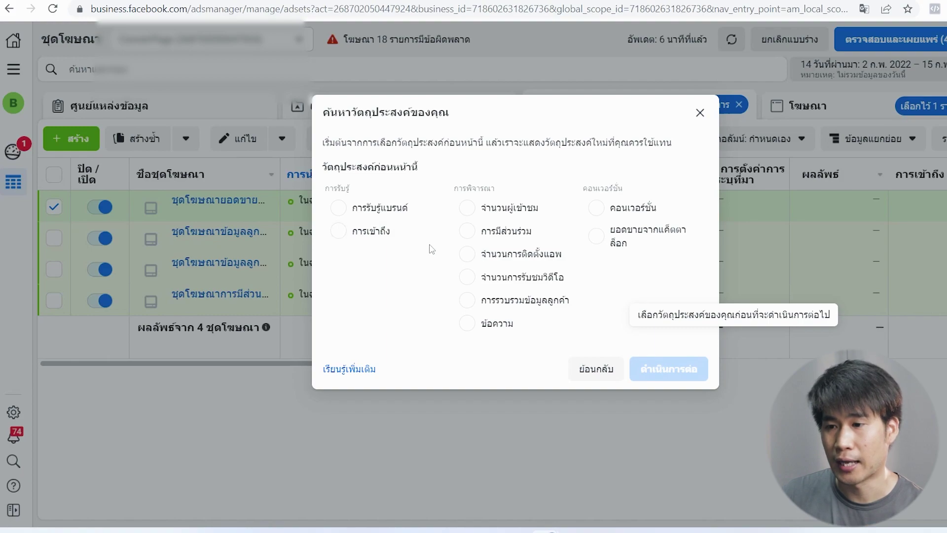
- Examine the previous objectives grouped under awareness, consideration and conversion, and close the objective finder
{"action": "left_click_drag", "start_coordinate": [326, 187], "coordinate": [634, 185]}
{"action": "left_click", "coordinate": [634, 186]}
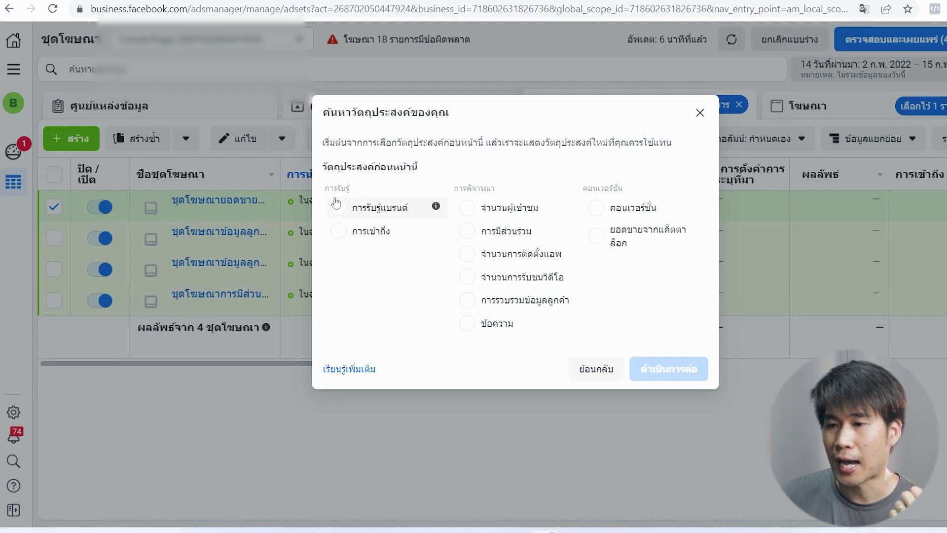
{"action": "left_click_drag", "start_coordinate": [330, 188], "coordinate": [628, 187]}
{"action": "left_click", "coordinate": [547, 183]}
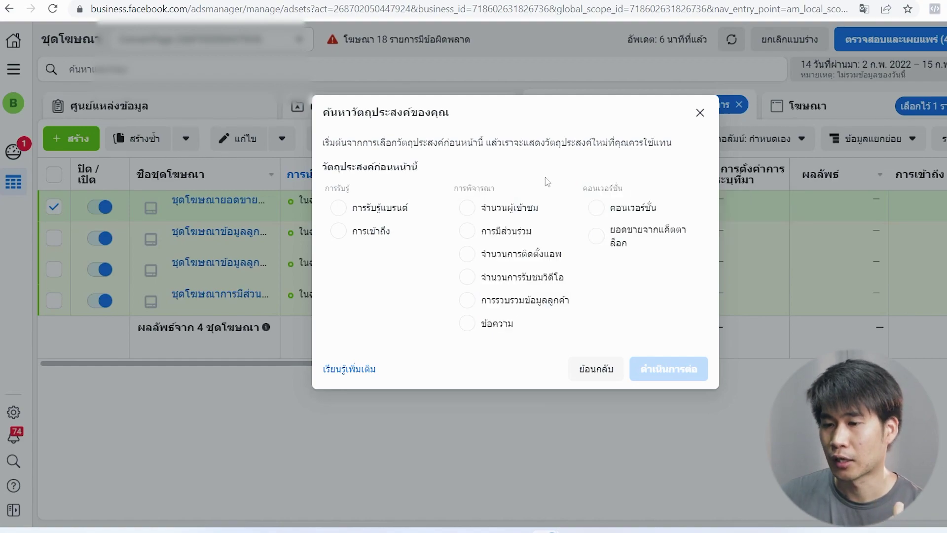
{"action": "left_click", "coordinate": [700, 113]}
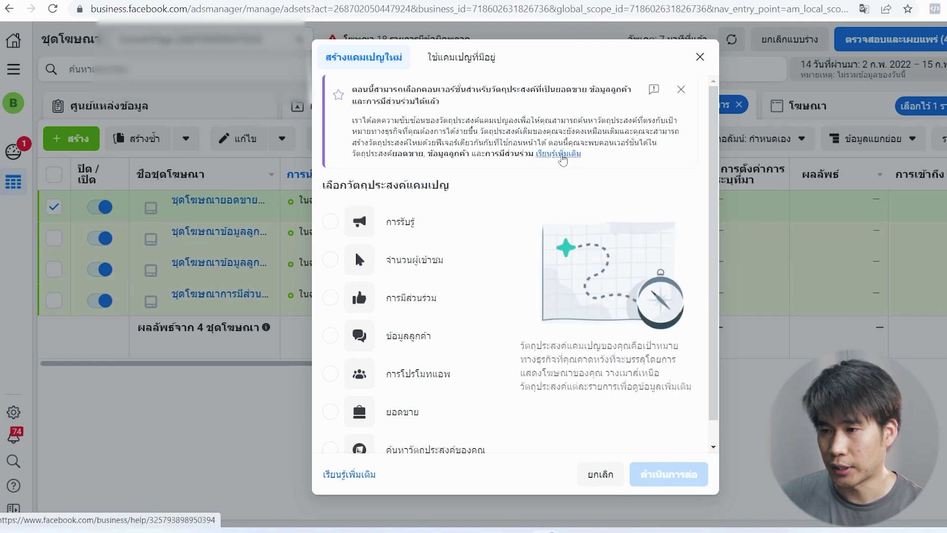
- Open the help article on the objective updates and follow its link to read the business goals of the existing objectives
{"action": "left_click", "coordinate": [560, 154]}
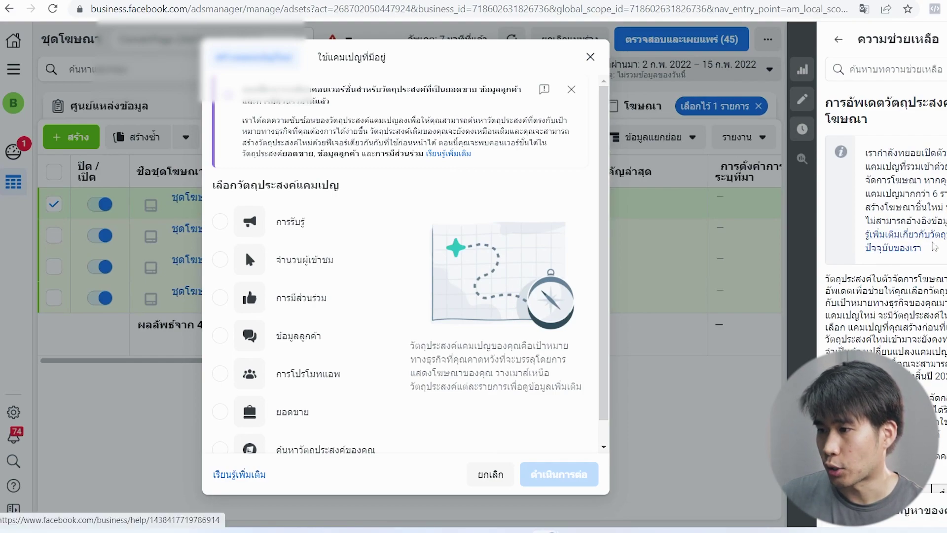
{"action": "left_click", "coordinate": [907, 238]}
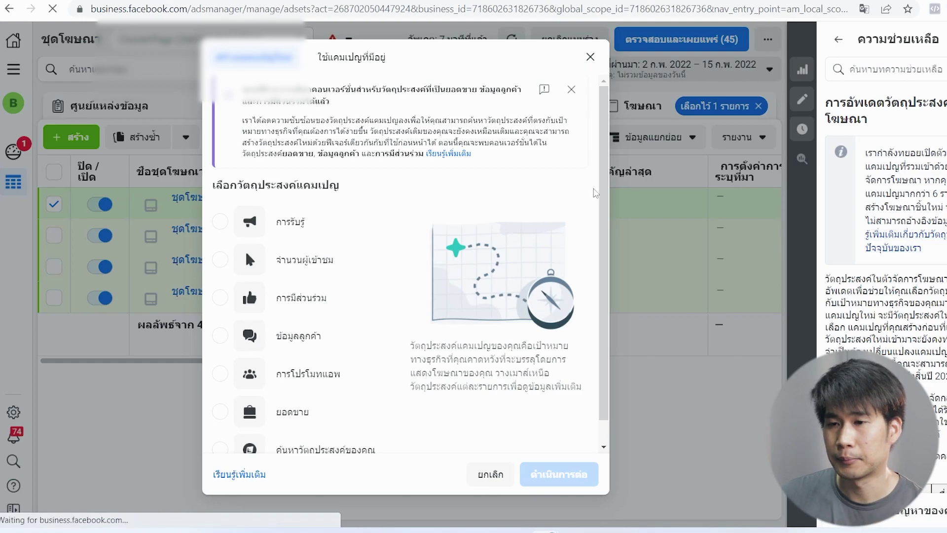
{"action": "scroll", "coordinate": [336, 145], "scroll_direction": "down", "scroll_amount": 8}
{"action": "scroll", "coordinate": [333, 153], "scroll_direction": "down", "scroll_amount": 5}
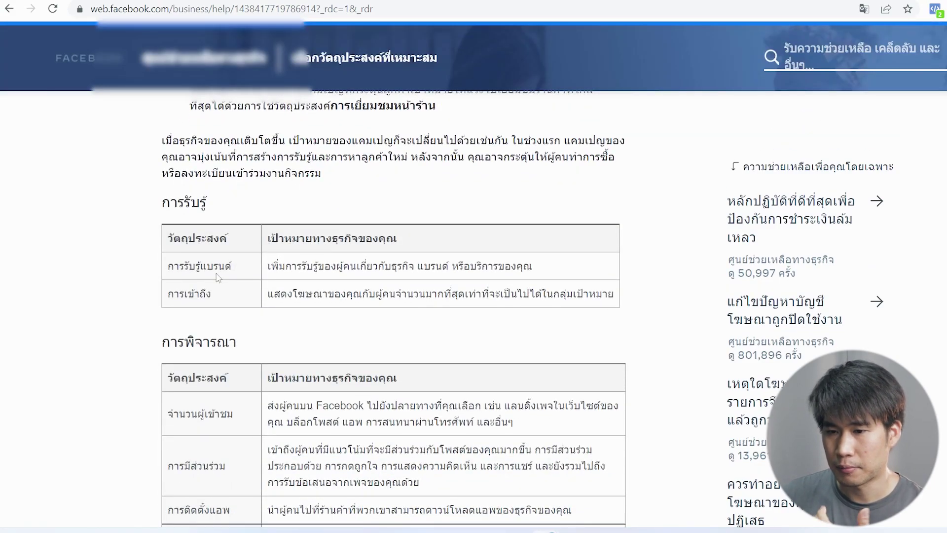
{"action": "scroll", "coordinate": [217, 277], "scroll_direction": "down", "scroll_amount": 12}
- Examine how the old awareness objectives correspond to the new objective names in the help article about the Ads Manager objective update
{"action": "left_click", "coordinate": [247, 192]}
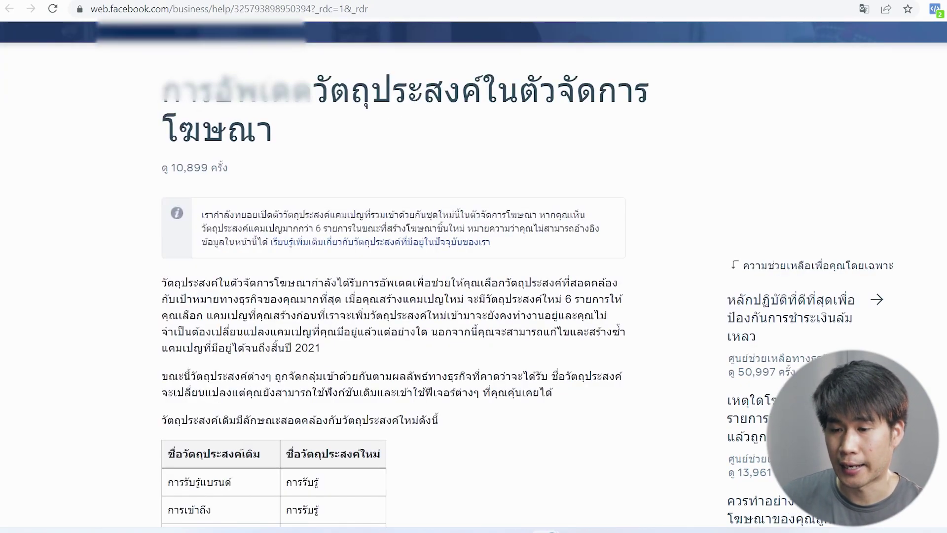
{"action": "scroll", "coordinate": [408, 110], "scroll_direction": "down", "scroll_amount": 4}
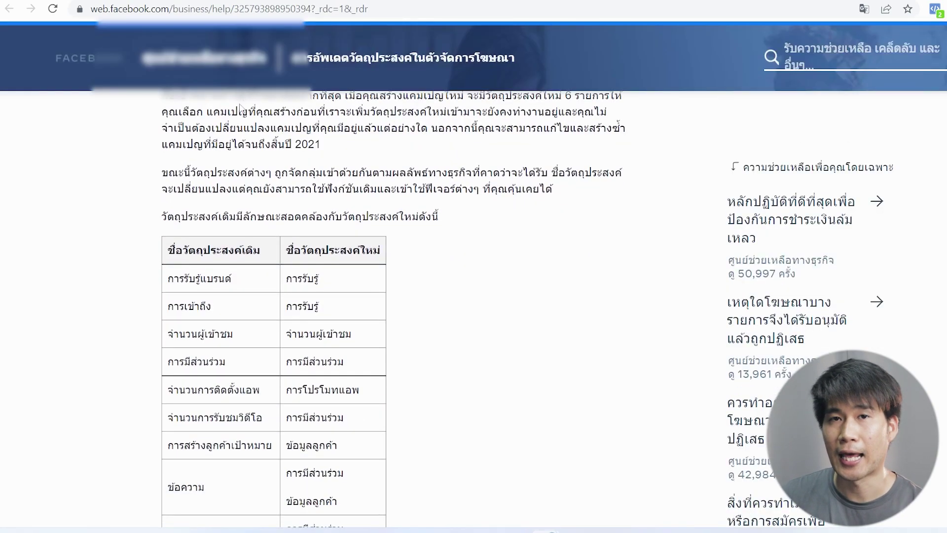
{"action": "scroll", "coordinate": [266, 180], "scroll_direction": "down", "scroll_amount": 3}
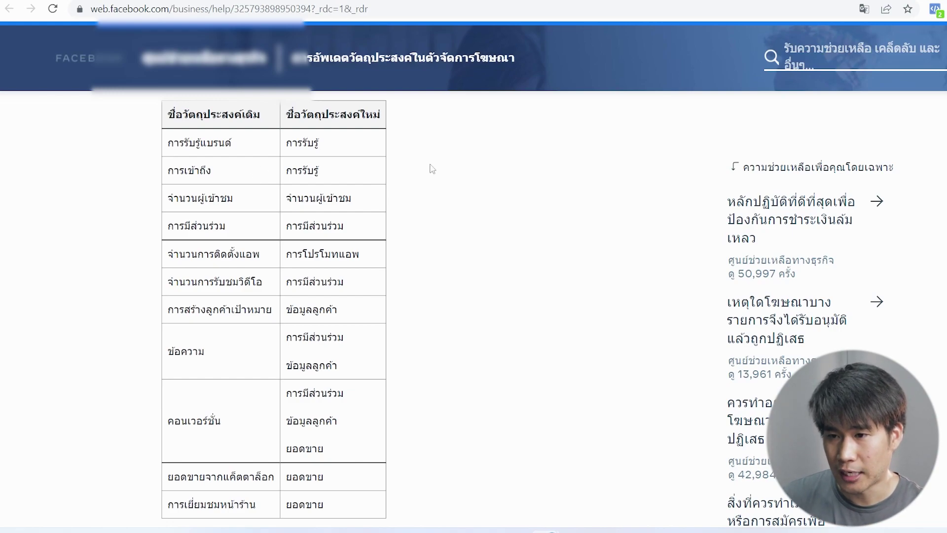
{"action": "left_click_drag", "start_coordinate": [166, 143], "coordinate": [234, 143]}
{"action": "left_click", "coordinate": [317, 144]}
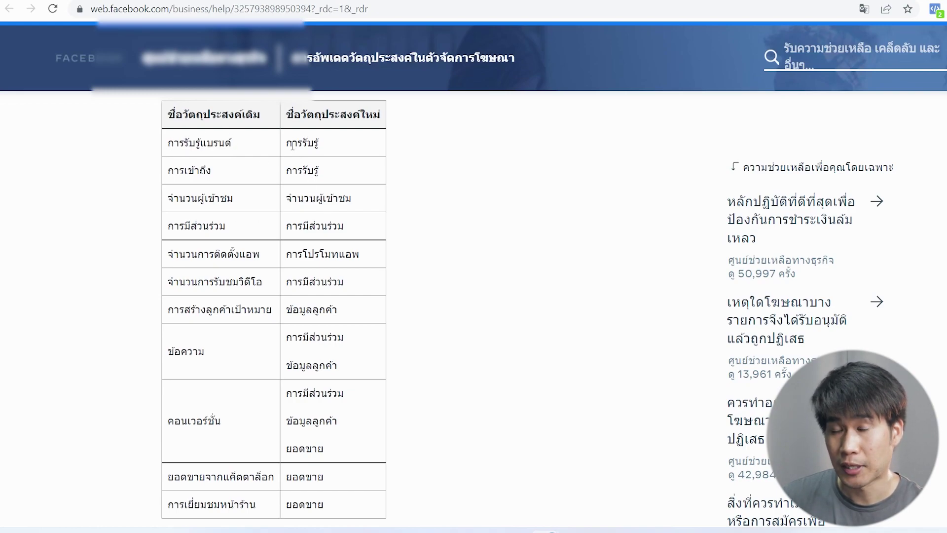
{"action": "left_click_drag", "start_coordinate": [285, 143], "coordinate": [326, 143]}
{"action": "left_click", "coordinate": [317, 158]}
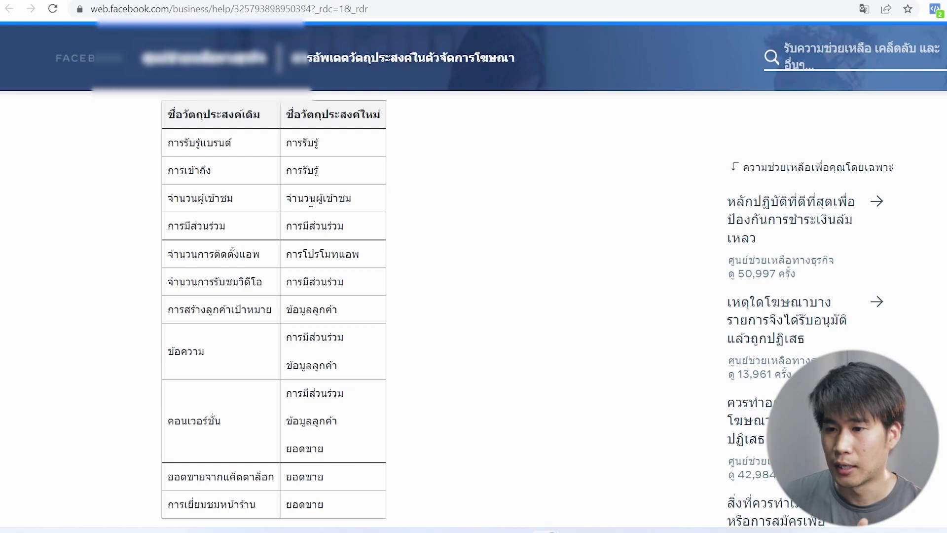
- Examine which new objectives replace the old messages, conversions, catalog sales and store traffic objectives in the mapping table
{"action": "scroll", "coordinate": [314, 202], "scroll_direction": "down", "scroll_amount": 1}
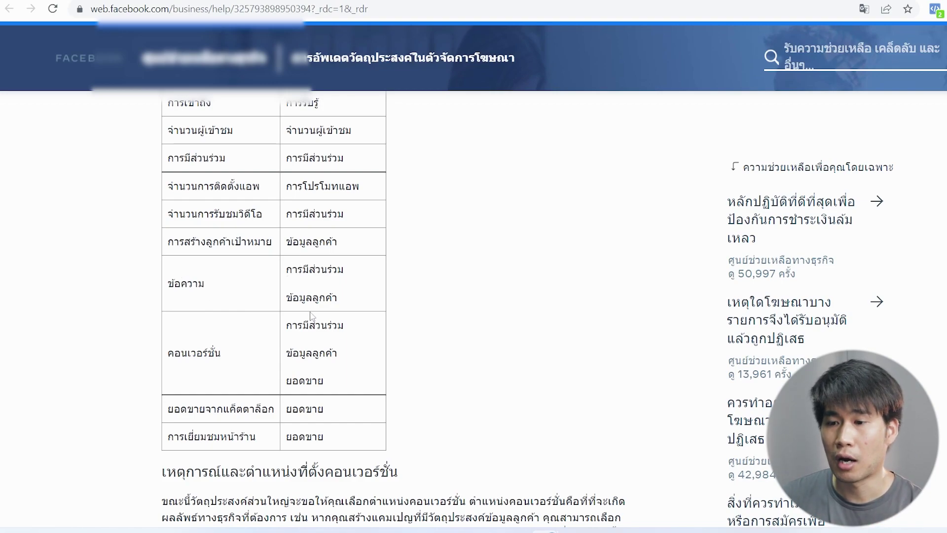
{"action": "scroll", "coordinate": [205, 351], "scroll_direction": "down", "scroll_amount": 1}
{"action": "left_click_drag", "start_coordinate": [179, 285], "coordinate": [203, 285]}
{"action": "left_click", "coordinate": [363, 273]}
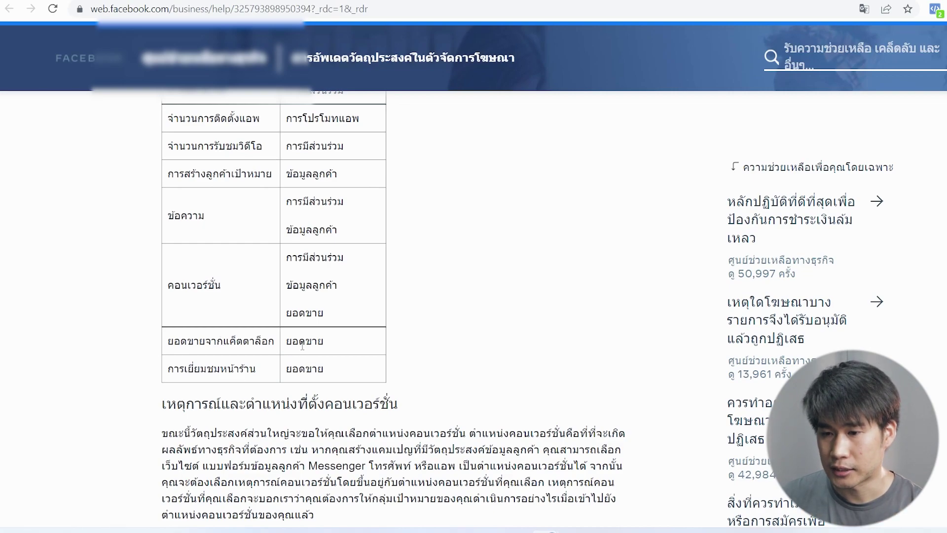
{"action": "left_click_drag", "start_coordinate": [292, 341], "coordinate": [317, 341]}
{"action": "left_click_drag", "start_coordinate": [338, 378], "coordinate": [275, 371]}
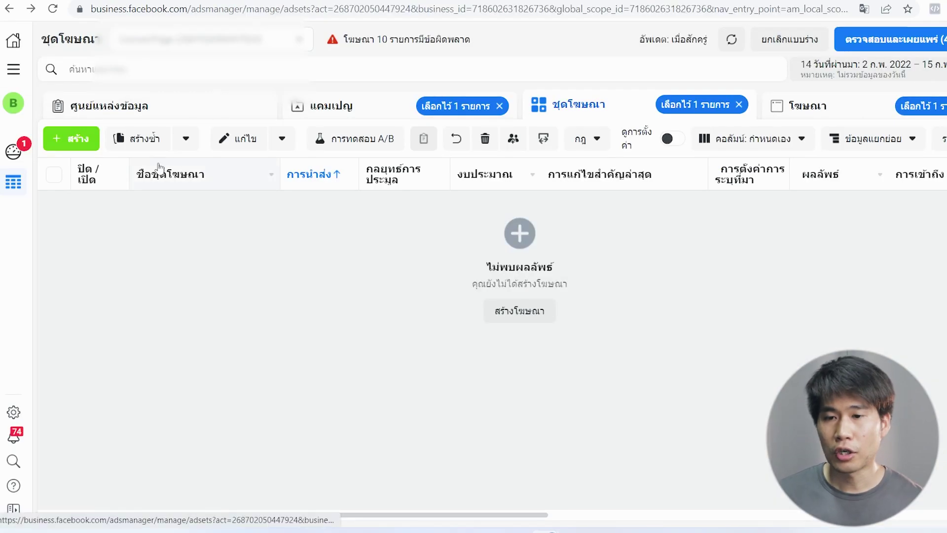
- Return to Ads Manager and create a new campaign with the Engagement (การมีส่วนร่วม) objective
{"action": "left_click", "coordinate": [72, 138]}
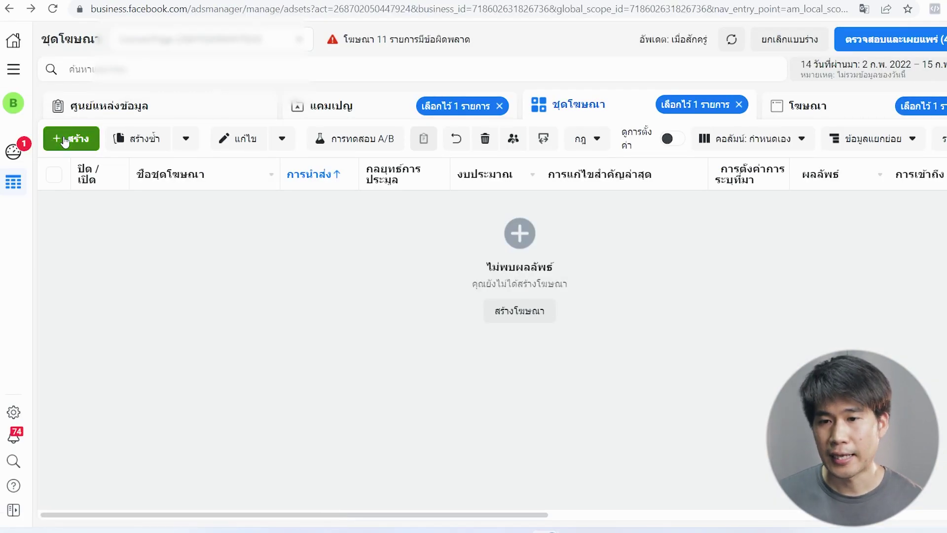
{"action": "left_click", "coordinate": [364, 140]}
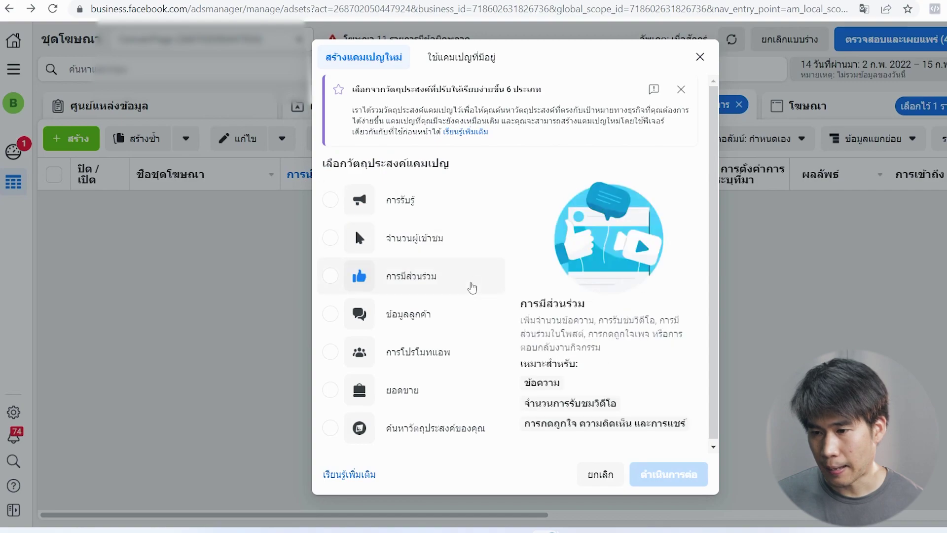
{"action": "left_click", "coordinate": [393, 302]}
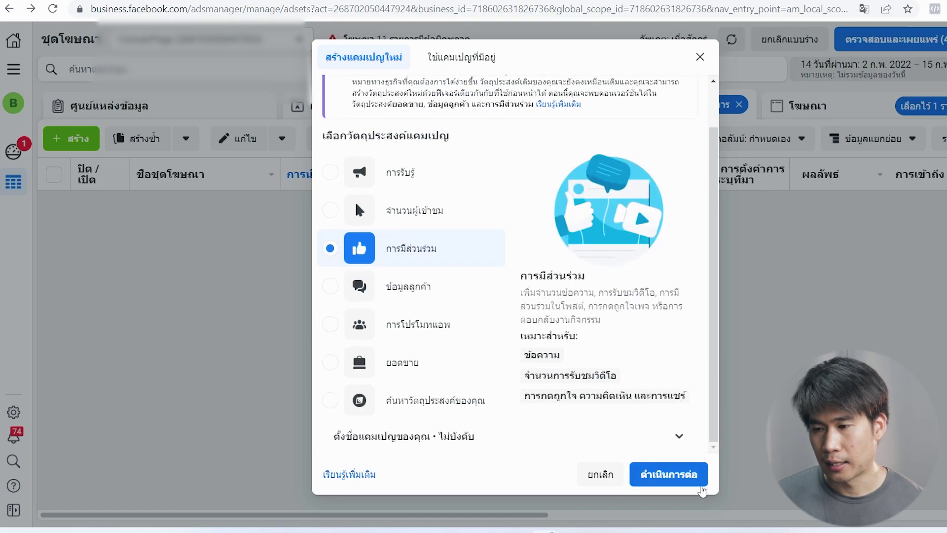
{"action": "left_click", "coordinate": [668, 474]}
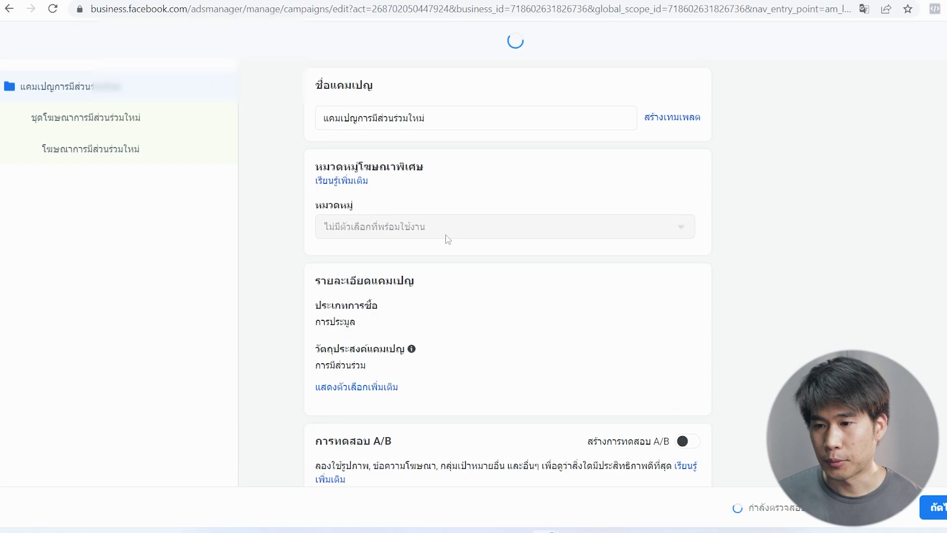
- Set the conversion location of the new engagement campaign's ad set to Website (เว็บไซต์)
{"action": "left_click", "coordinate": [56, 130]}
{"action": "scroll", "coordinate": [393, 179], "scroll_direction": "down", "scroll_amount": 2}
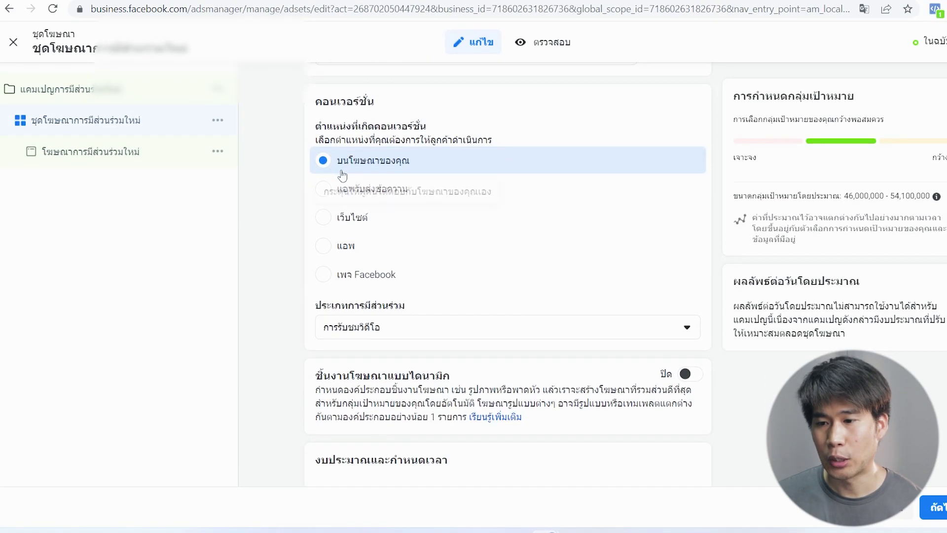
{"action": "left_click", "coordinate": [370, 230]}
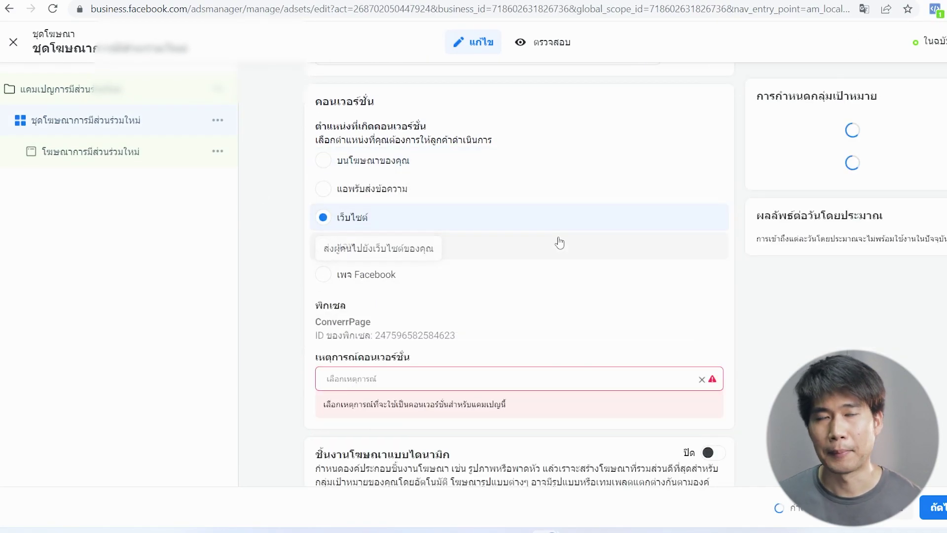